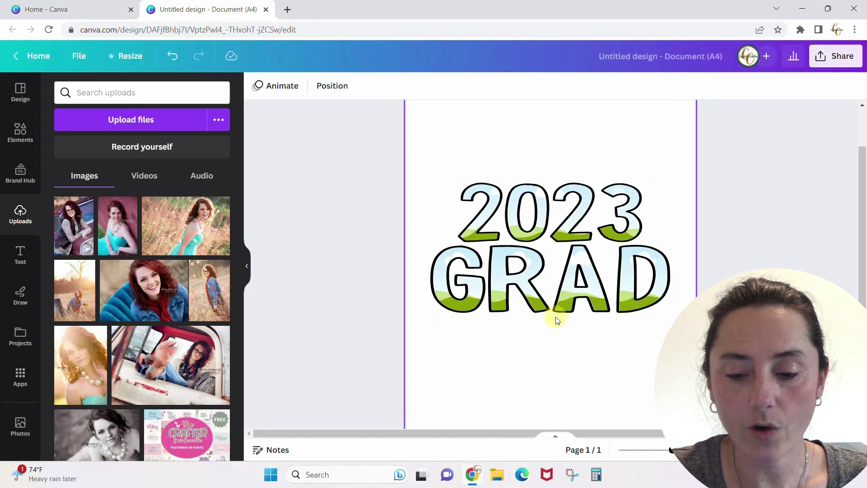
Pull apart the black outline graphic, the 2023 frame and the individual G, R, A and D letter frames on the page.
drag(570, 297, 561, 360)
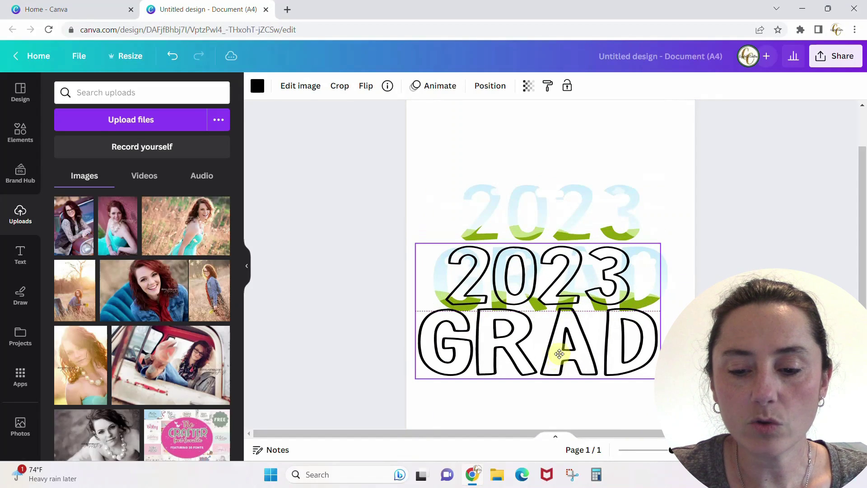
drag(625, 222, 630, 171)
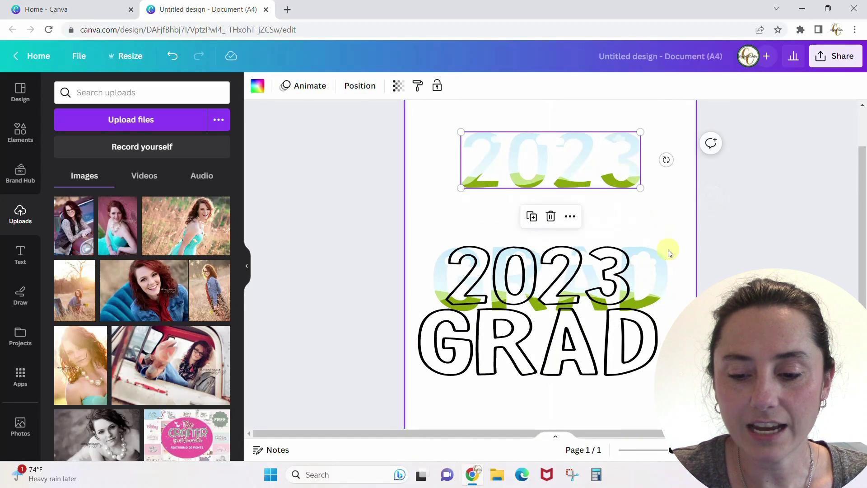
click(658, 268)
drag(657, 267, 676, 263)
click(663, 295)
drag(583, 280, 589, 246)
drag(540, 266, 540, 229)
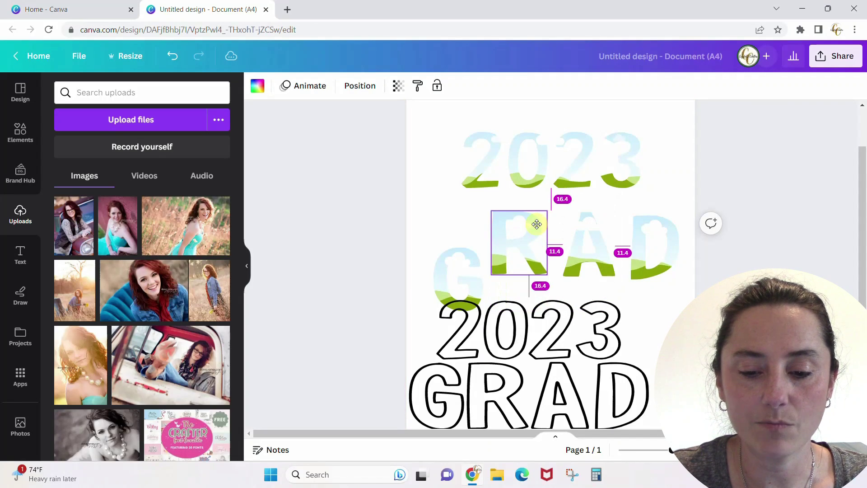
drag(465, 266, 448, 238)
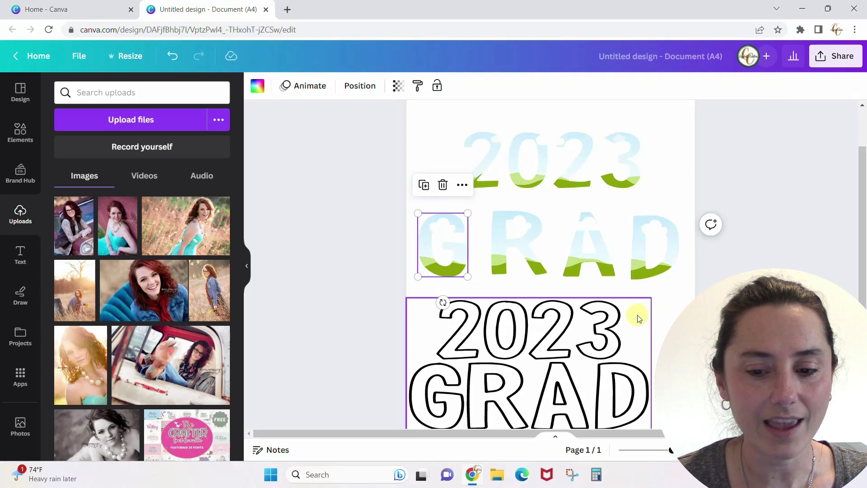
drag(612, 352, 629, 243)
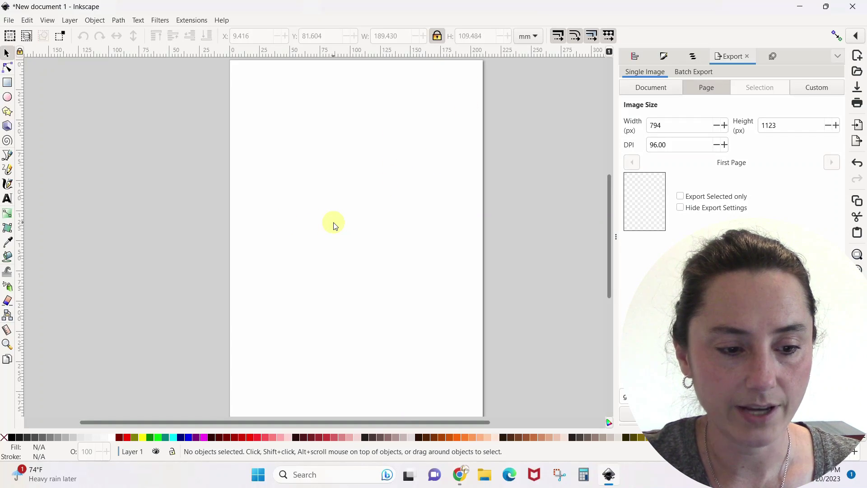
Add the text 2023 on the blank page and set its font to Monica Font - Filled.
click(6, 201)
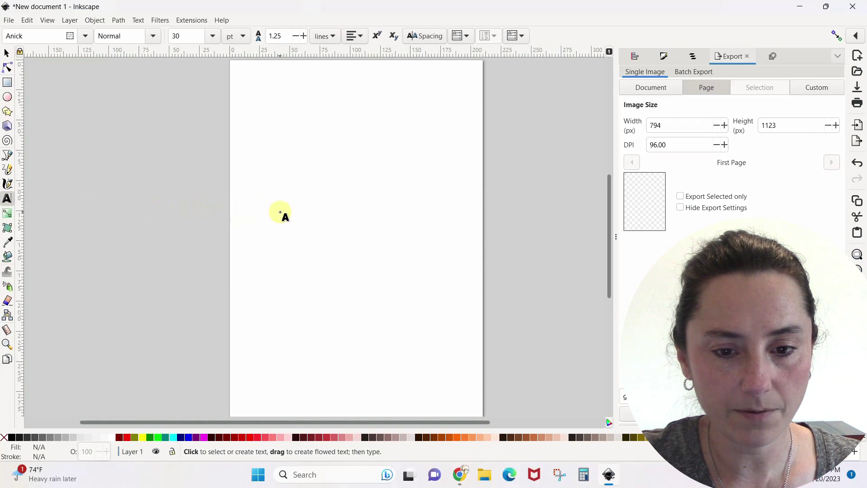
click(280, 212)
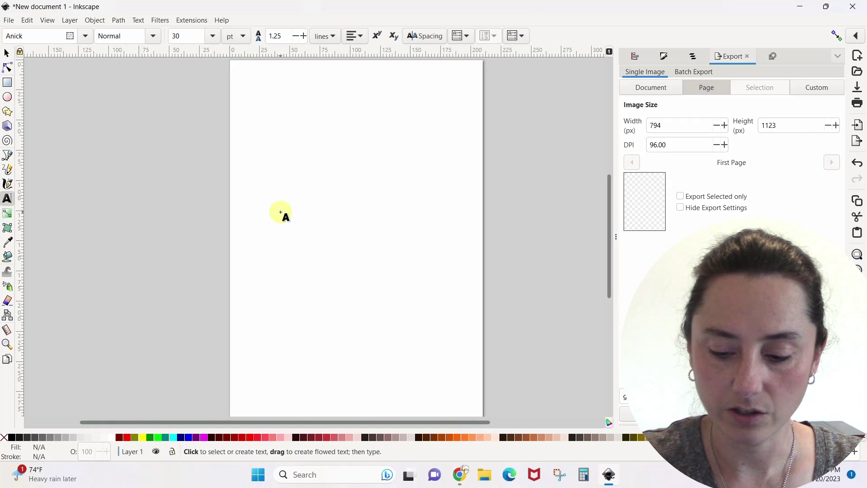
text(2023)
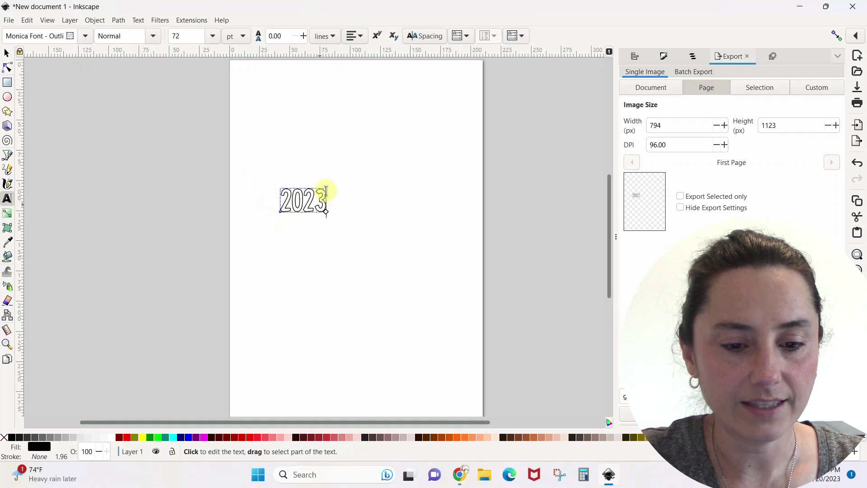
click(85, 36)
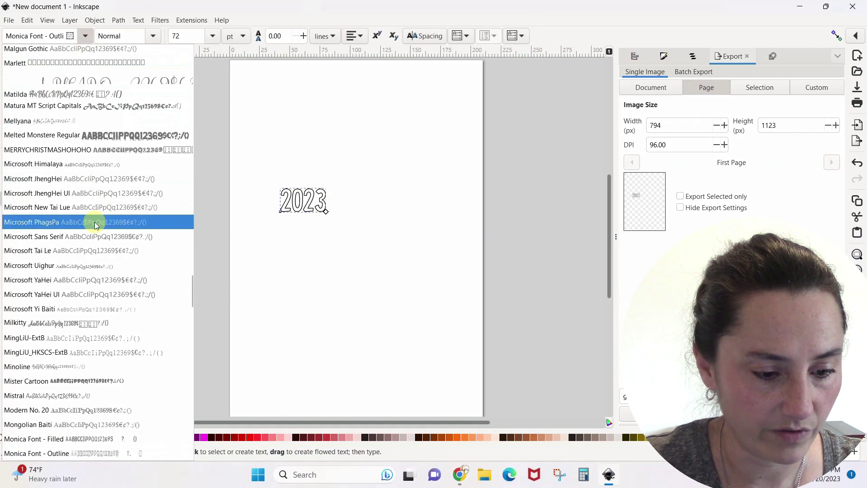
click(79, 441)
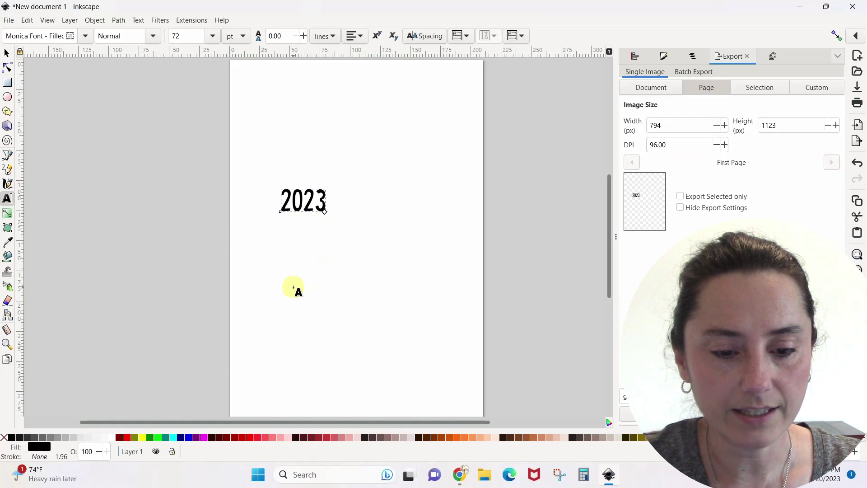
Add the capital letters G, R, A and D as four separate text objects below 2023.
click(289, 283)
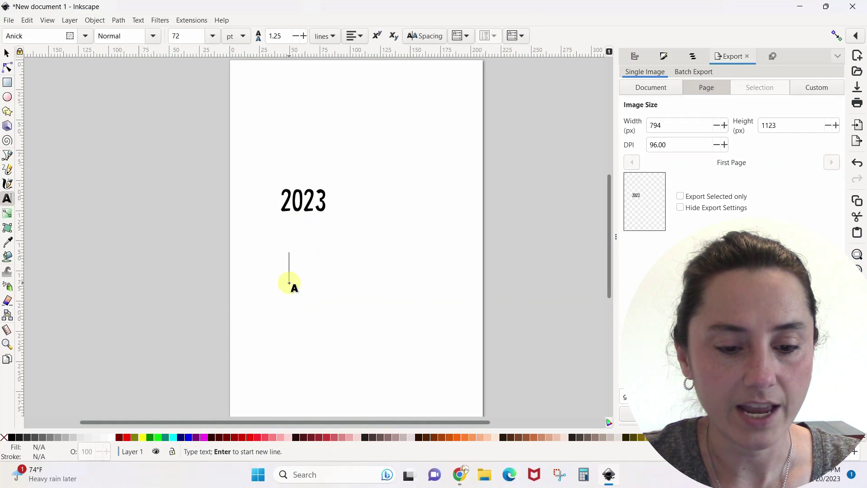
key(Caps_Lock)
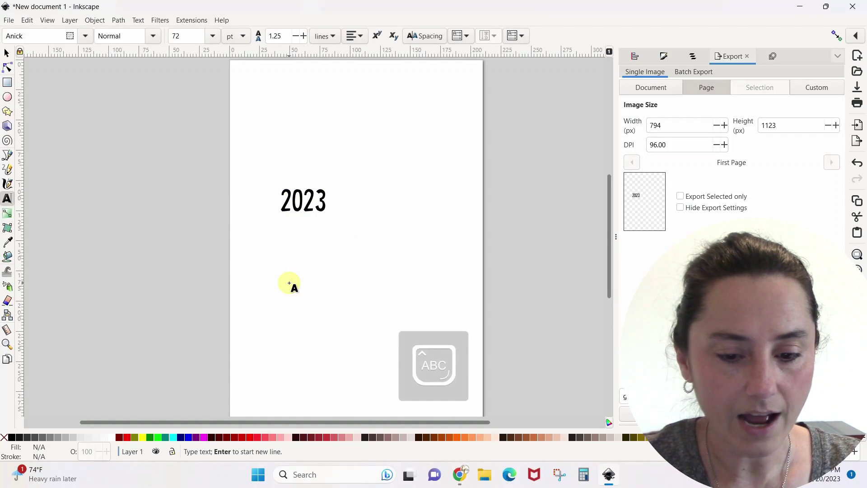
text(G)
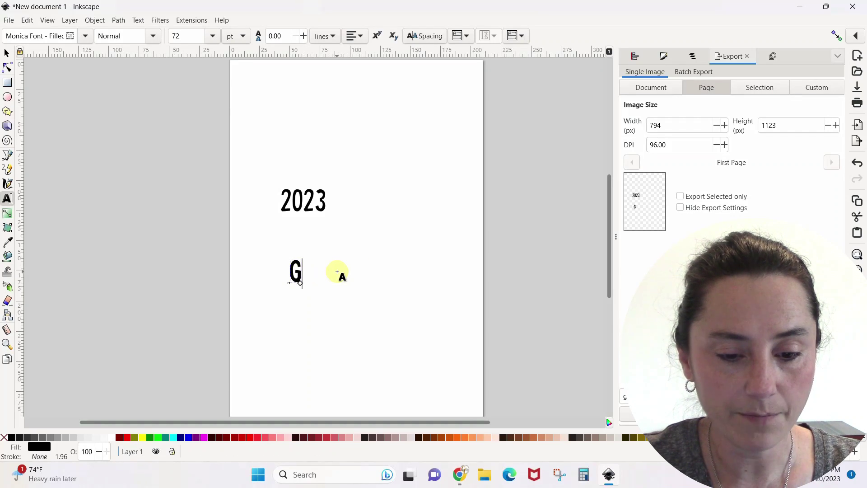
click(337, 271)
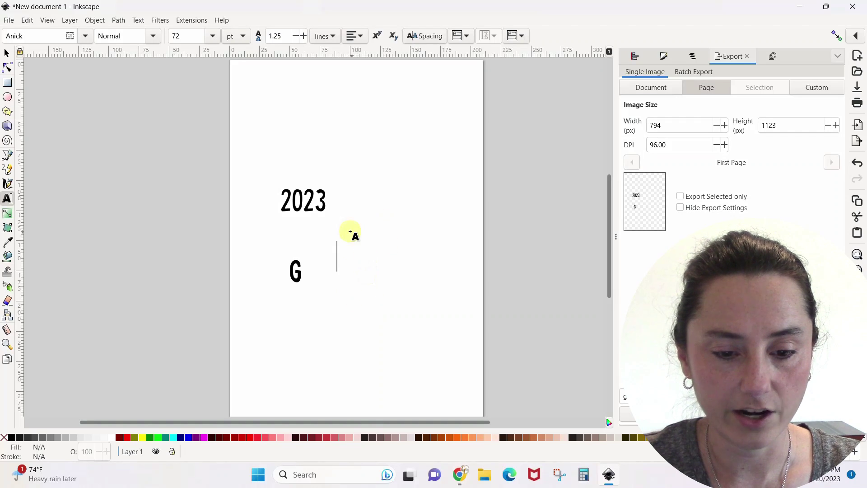
text(R)
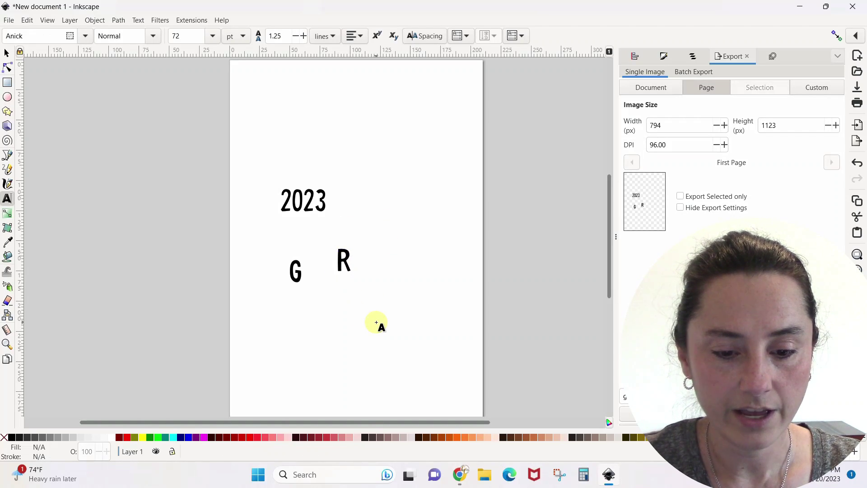
text(A)
click(410, 269)
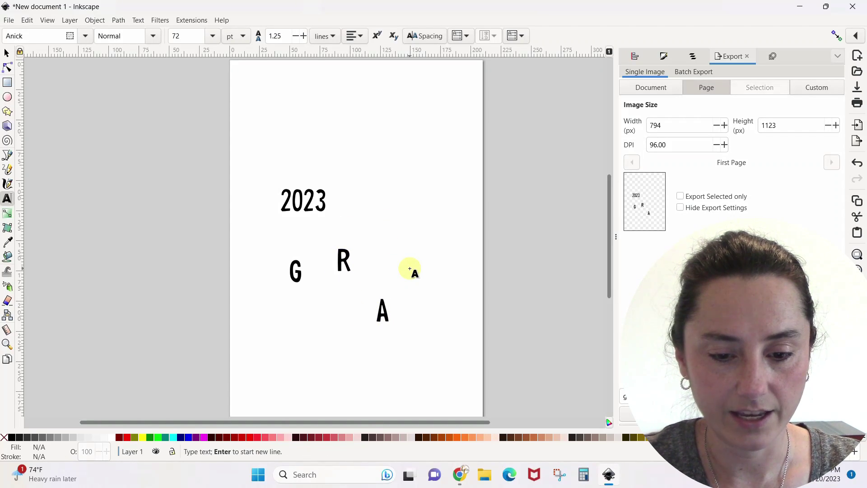
text(D)
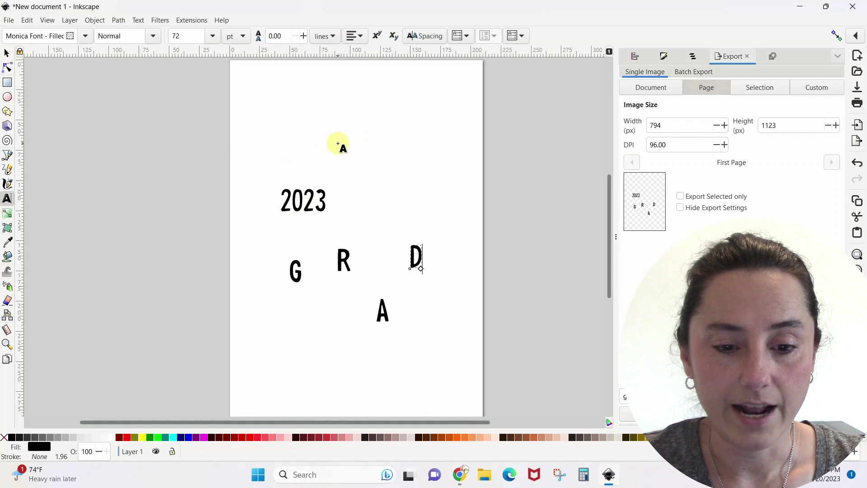
Enlarge the 2023 text to about 149 mm wide and place it across the upper part of the page.
click(7, 55)
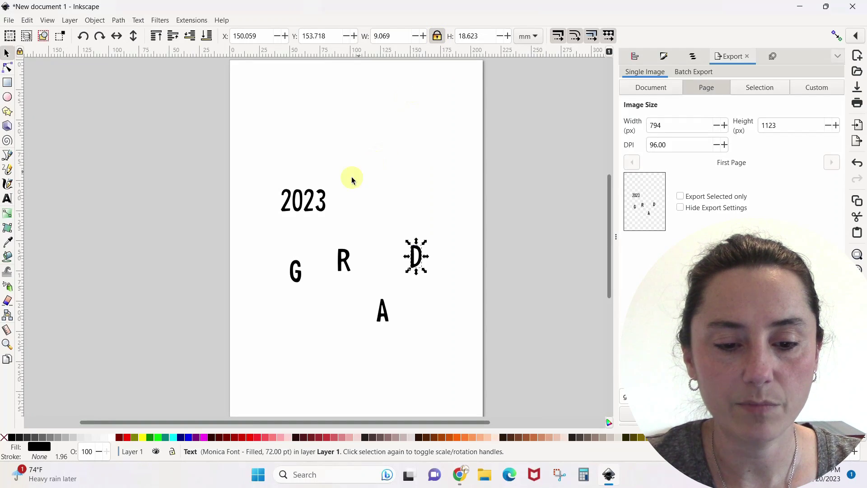
click(322, 198)
drag(332, 191, 503, 121)
drag(451, 170, 440, 159)
Arrange the separate G, R, A and D letters into a rough row beneath 2023.
drag(304, 274, 293, 276)
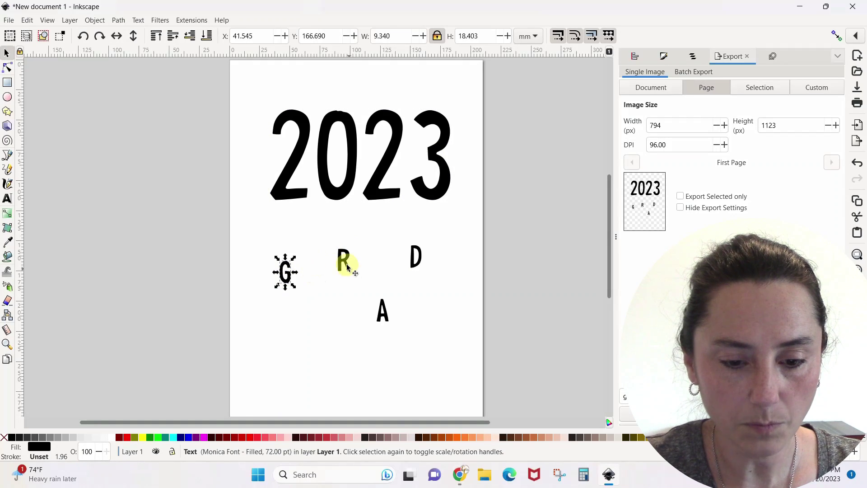
drag(343, 264, 307, 278)
drag(385, 310, 326, 268)
drag(409, 264, 346, 273)
Enlarge the four GRAD letters together to about 232 mm wide overall and move them up beneath 2023.
drag(251, 243, 420, 300)
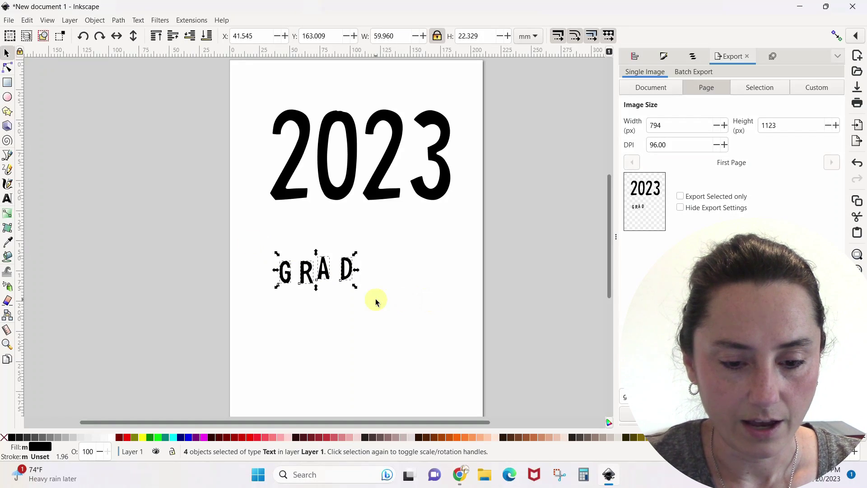
drag(355, 288, 563, 394)
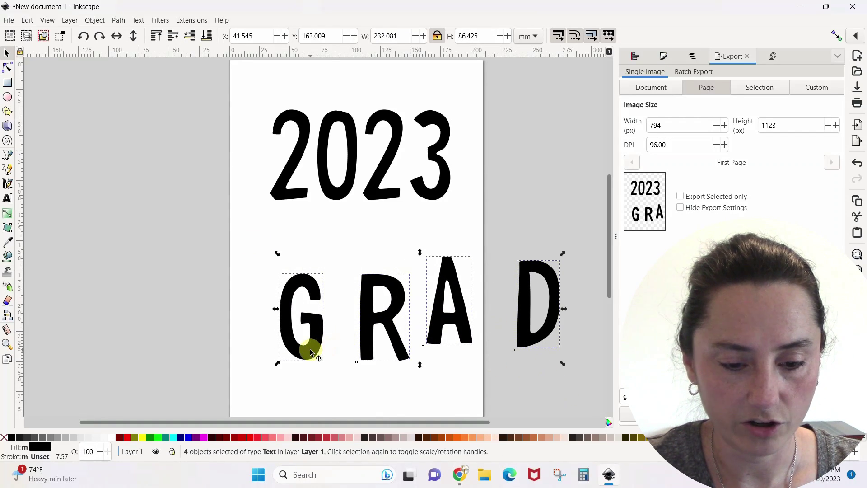
drag(305, 348, 271, 294)
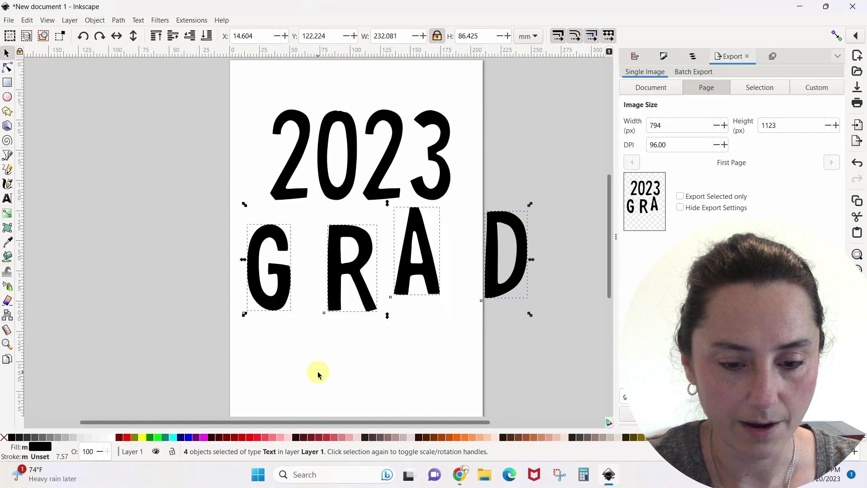
Move the R, A and D letters individually closer together so that GRAD fits within the page width.
click(315, 372)
drag(331, 299, 301, 295)
drag(409, 285, 369, 299)
drag(500, 284, 425, 293)
Align the bottom edges of the four GRAD letters and squash them together to a shorter height.
drag(190, 334, 508, 207)
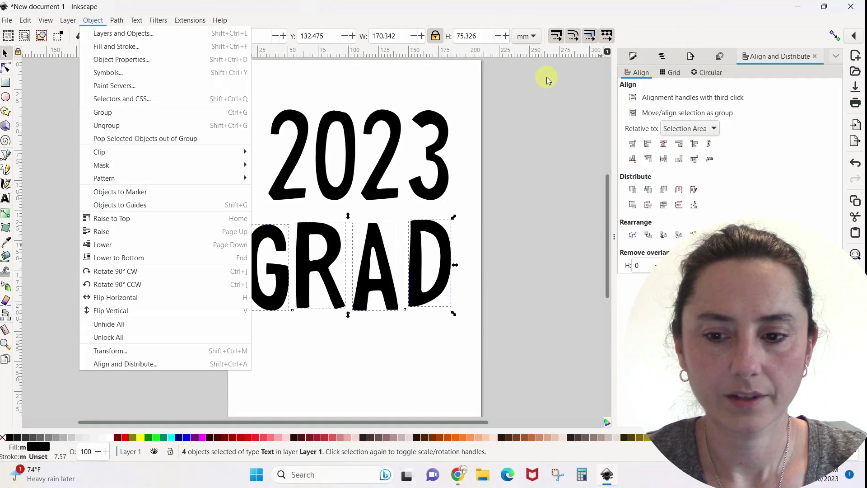
click(94, 20)
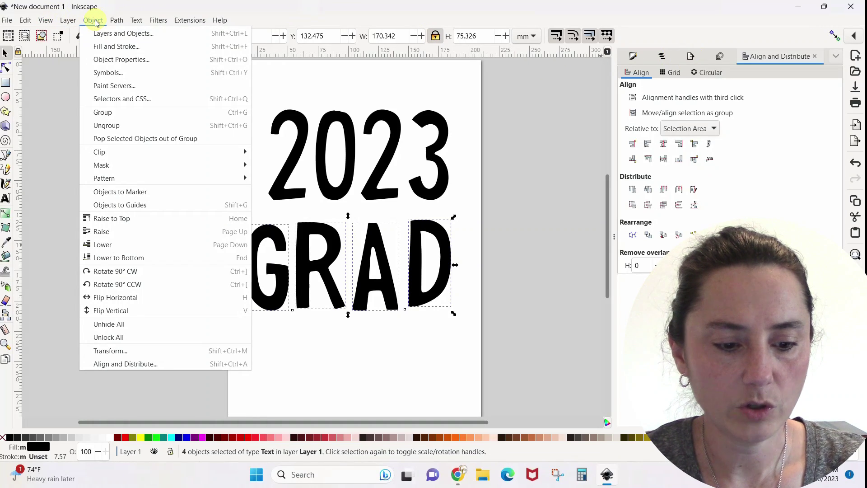
click(98, 364)
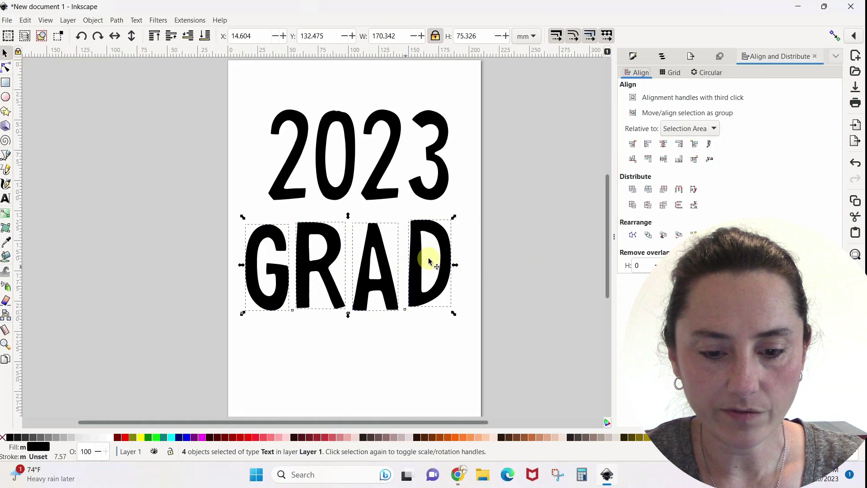
click(680, 160)
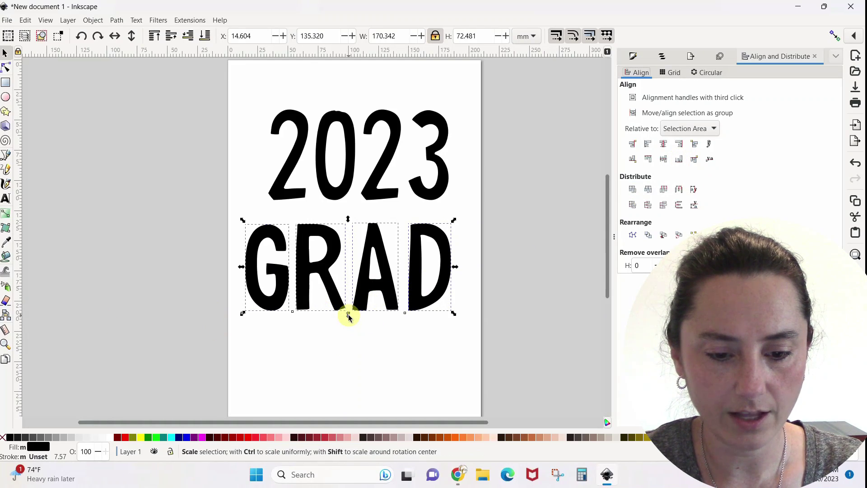
drag(348, 315, 352, 301)
drag(351, 288, 351, 282)
Flatten and resize the 2023 text to about 130 by 41 mm and center it closely above GRAD.
click(373, 197)
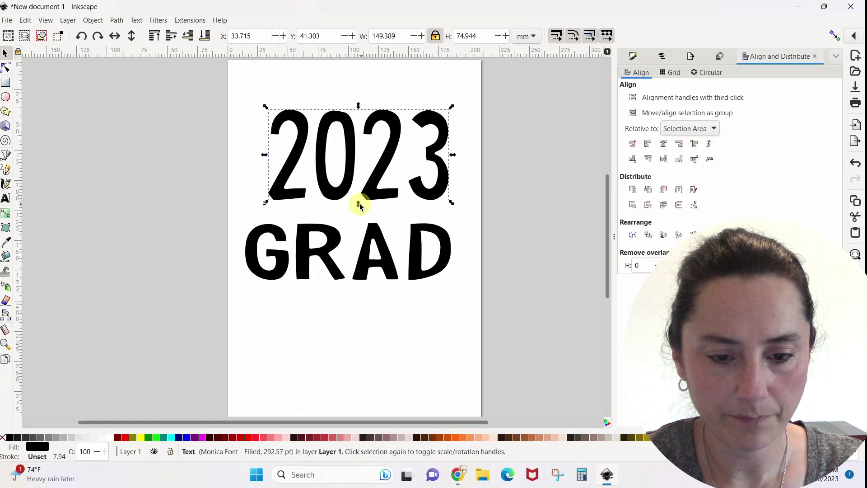
mouse_move(357, 201)
mouse_down()
mouse_move(359, 179)
mouse_move(370, 192)
mouse_up()
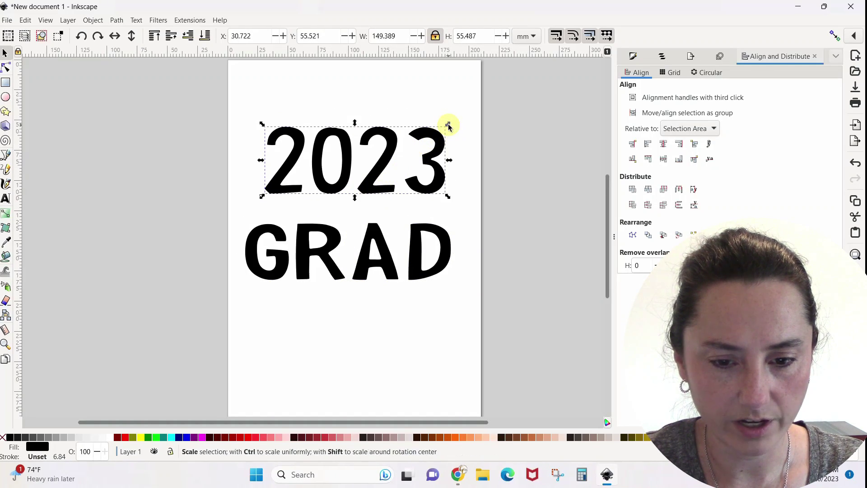
drag(449, 127, 401, 144)
drag(351, 185, 359, 209)
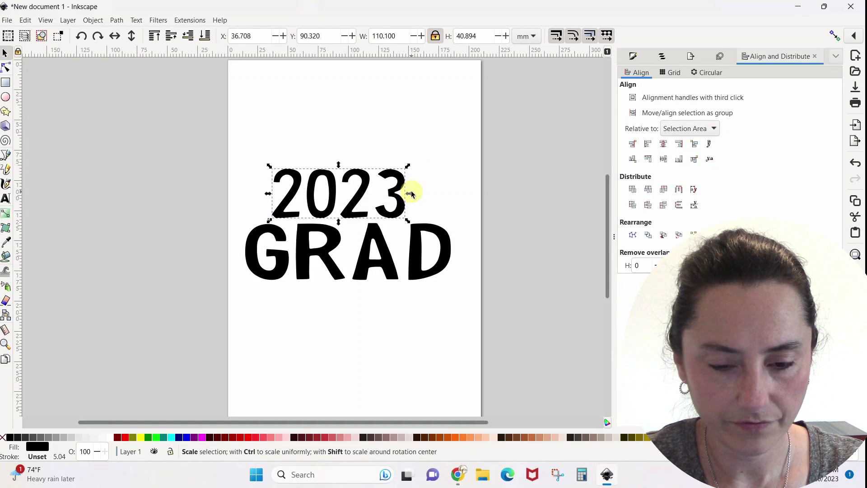
drag(411, 194, 436, 188)
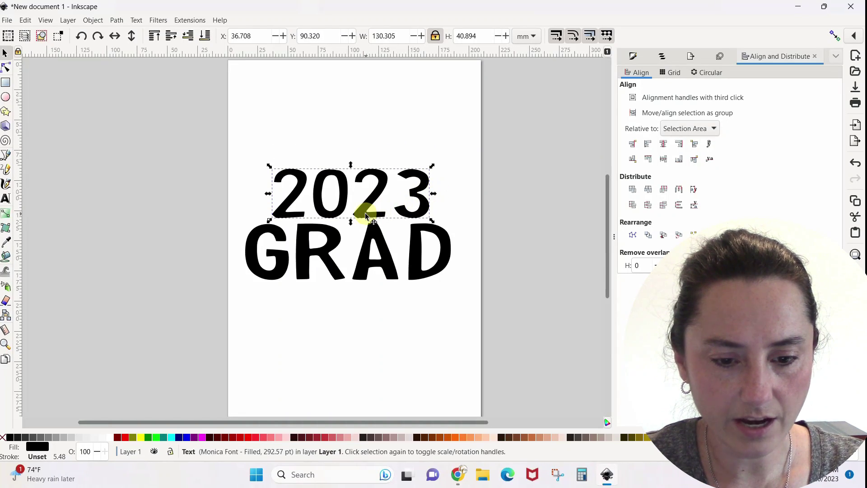
drag(366, 216, 362, 213)
click(348, 328)
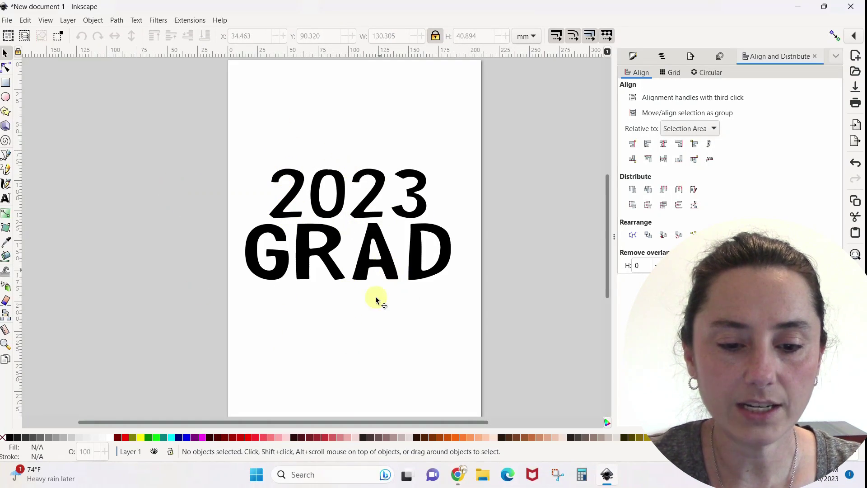
Duplicate the complete 2023 GRAD lettering and place the copy below the original.
drag(192, 127, 505, 334)
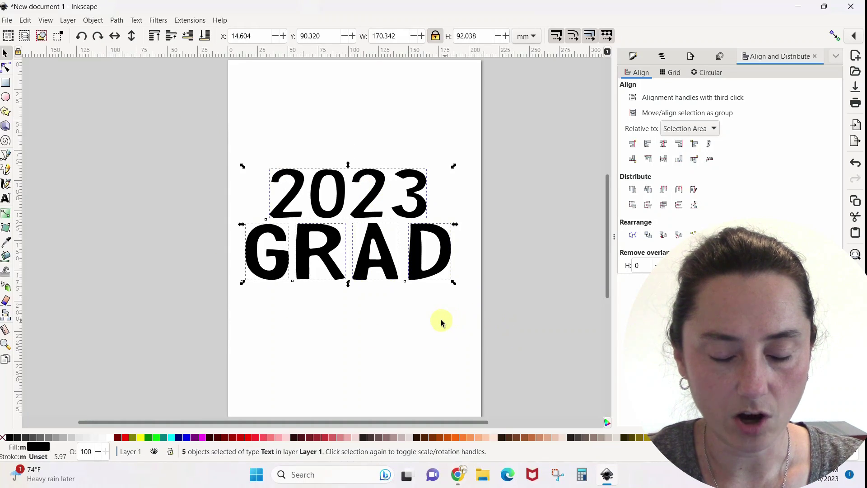
right_click(390, 269)
click(436, 60)
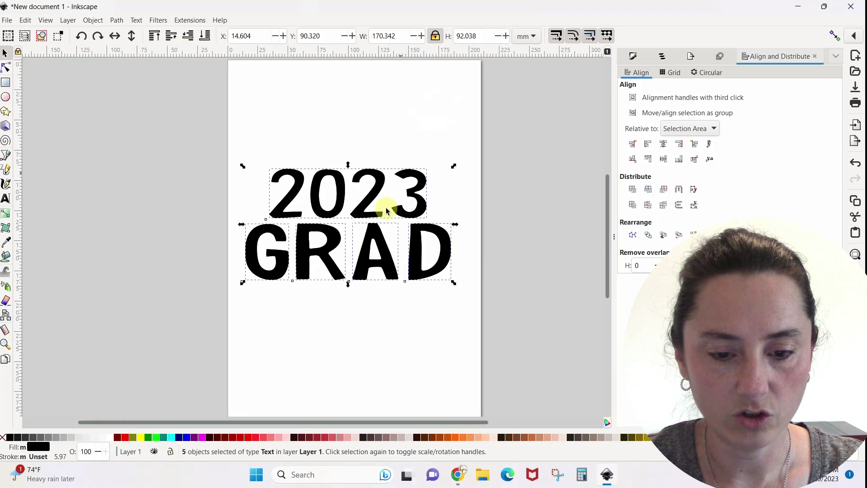
drag(386, 257, 389, 397)
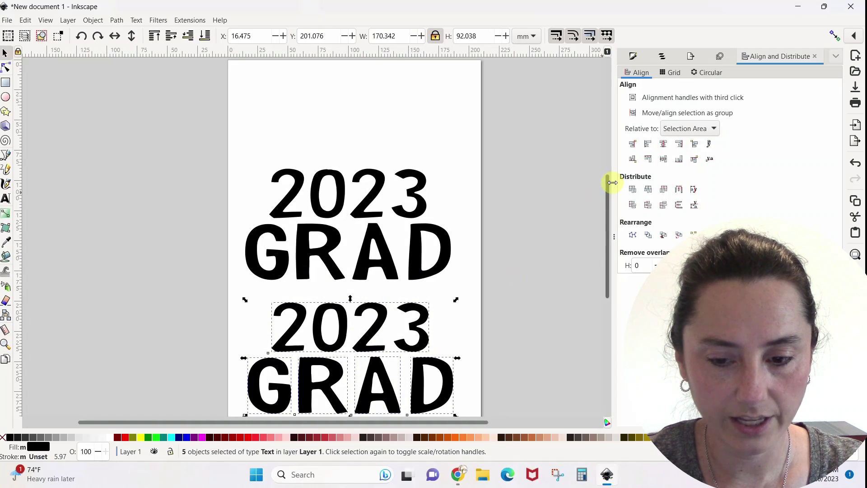
scroll(606, 204, down, 4)
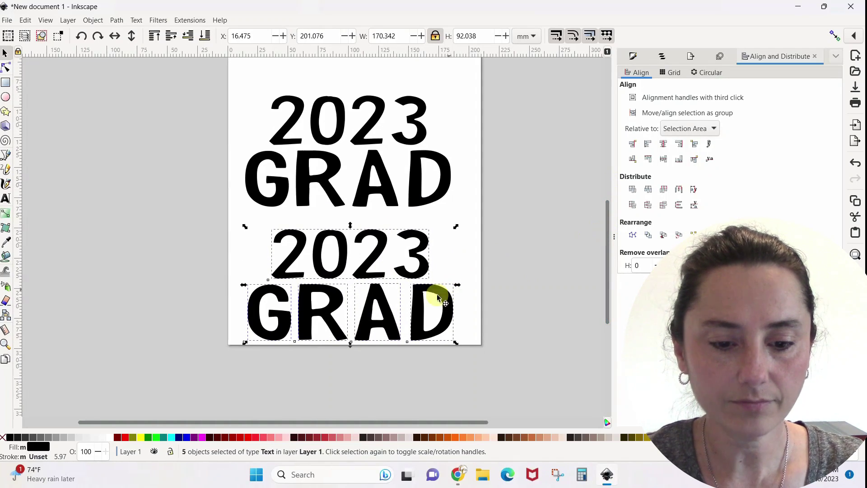
Change the font of the lower 2023 text to Monica Font - Outline.
click(464, 254)
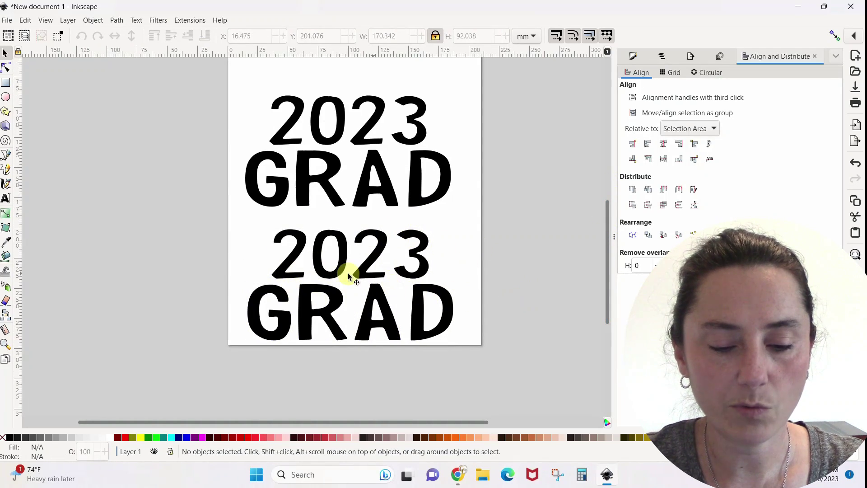
click(345, 256)
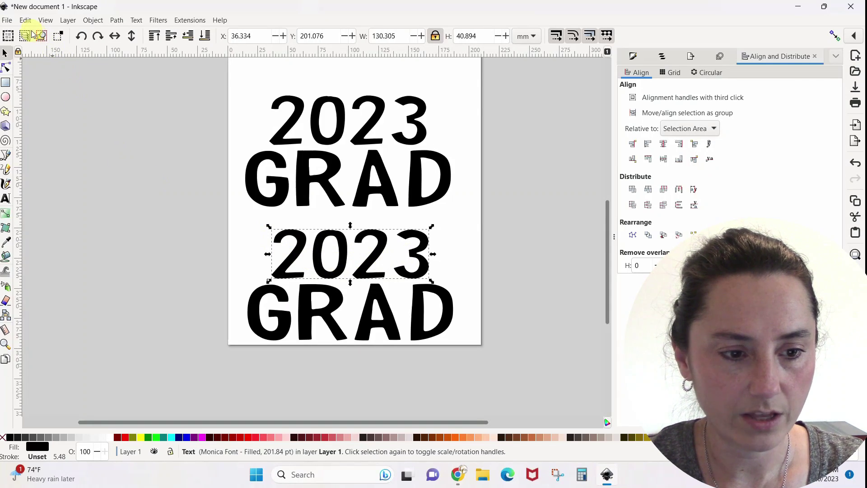
click(5, 199)
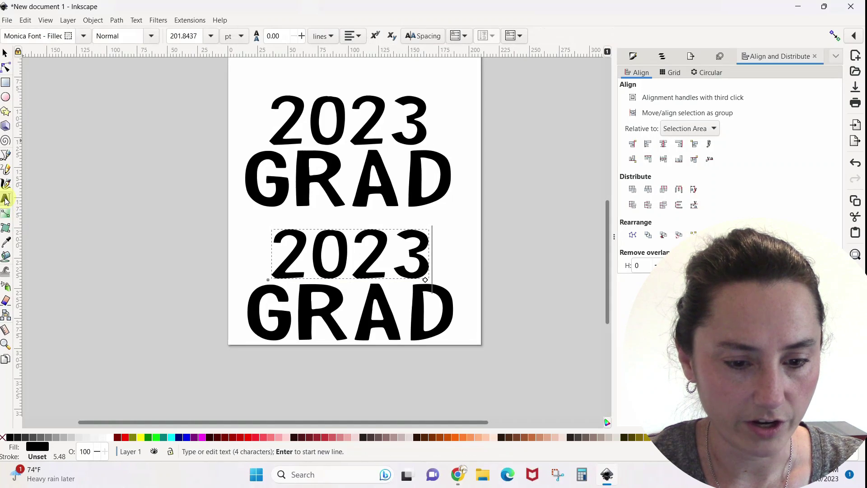
click(83, 36)
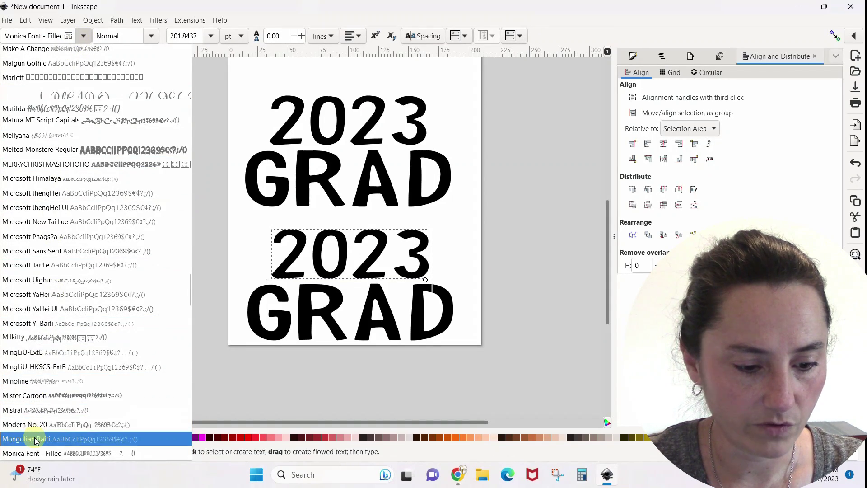
scroll(36, 442, down, 3)
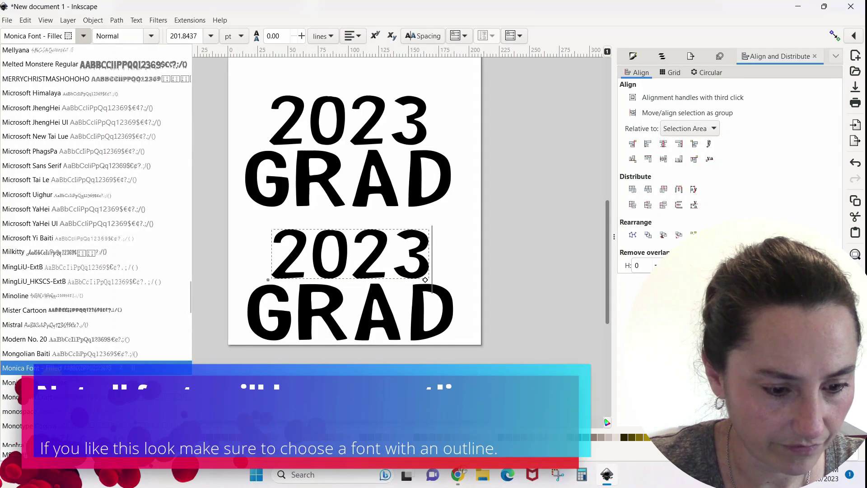
click(31, 368)
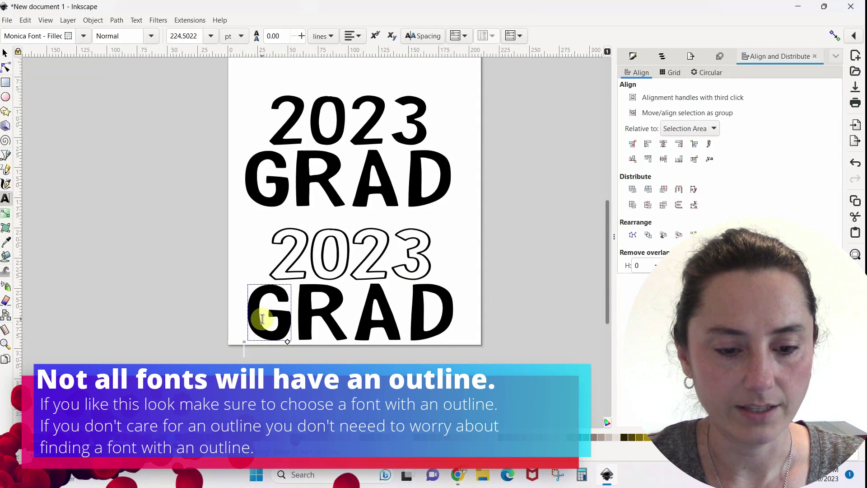
Change the font of each of the lower G, R, A and D letters to Monica Font - Outline.
click(261, 315)
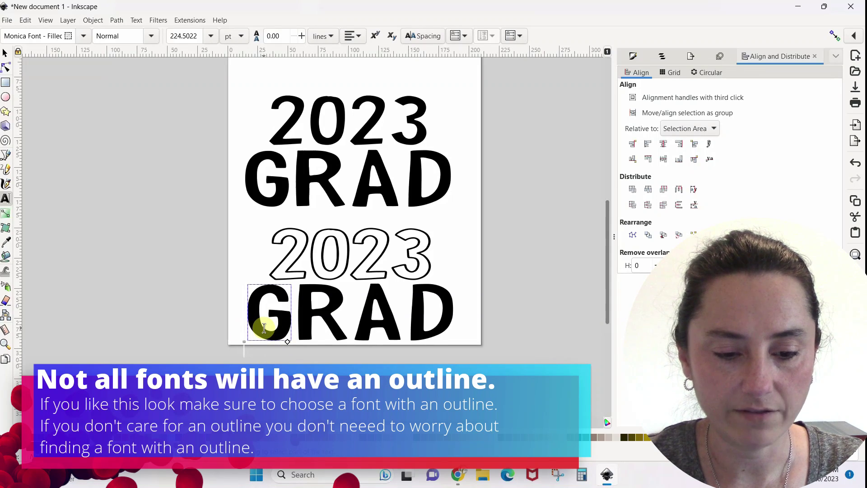
click(83, 36)
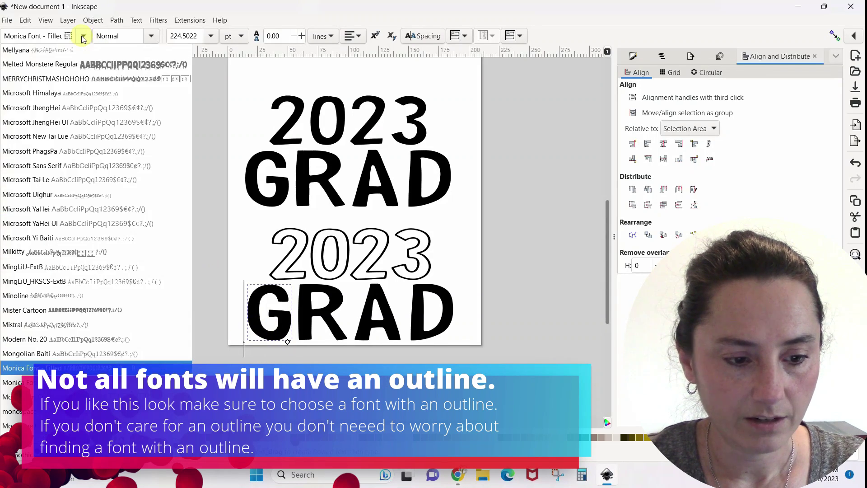
click(18, 383)
drag(296, 311, 350, 312)
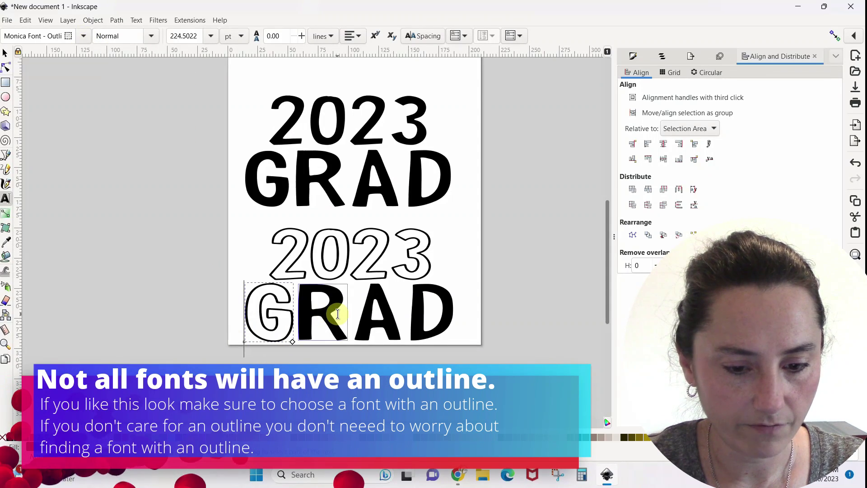
click(84, 36)
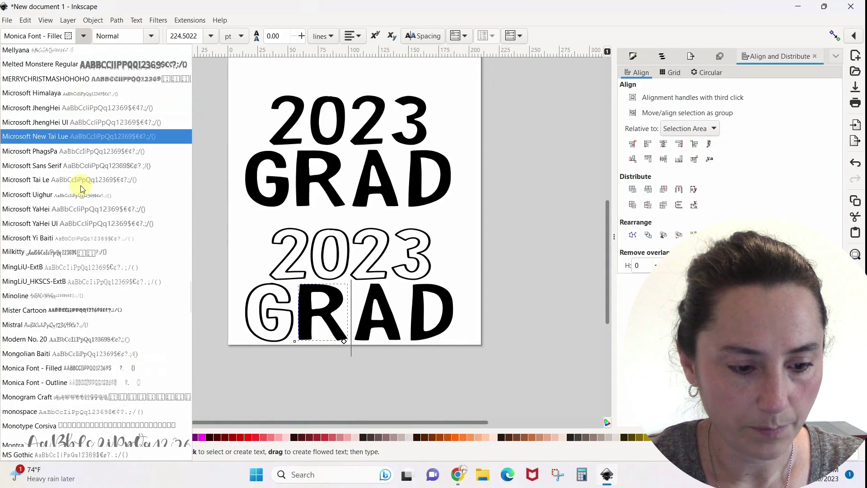
click(68, 381)
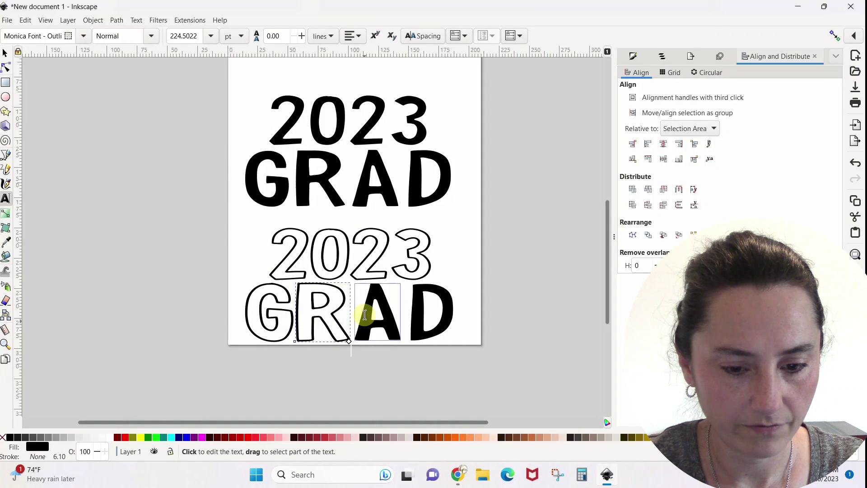
drag(365, 315, 454, 318)
click(83, 36)
click(53, 382)
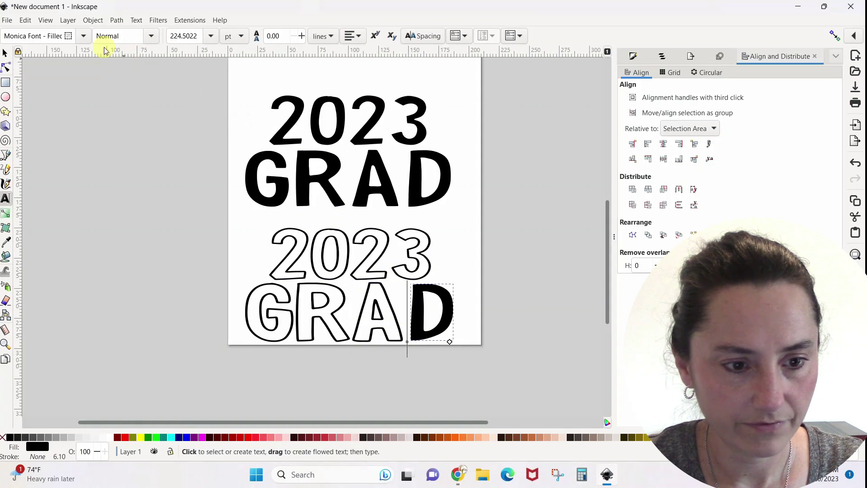
click(83, 36)
click(47, 383)
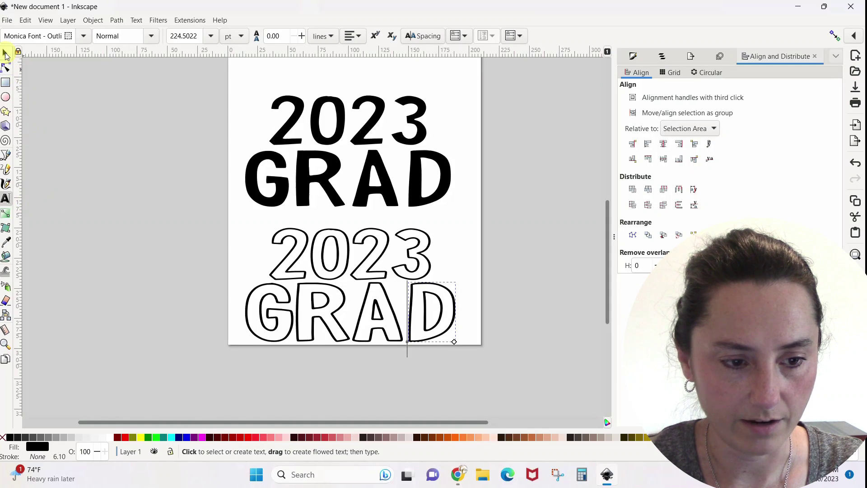
Group the five outlined 2023 GRAD text objects and move the group off the left side of the page.
click(6, 54)
click(110, 259)
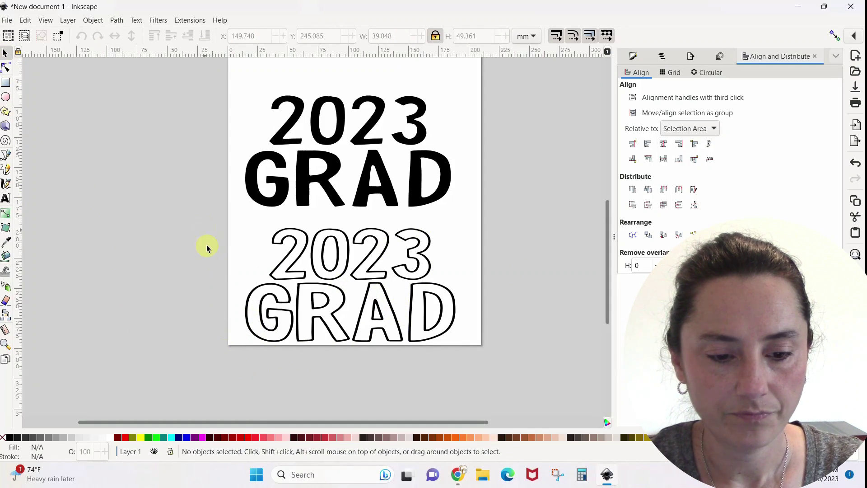
drag(204, 226, 509, 374)
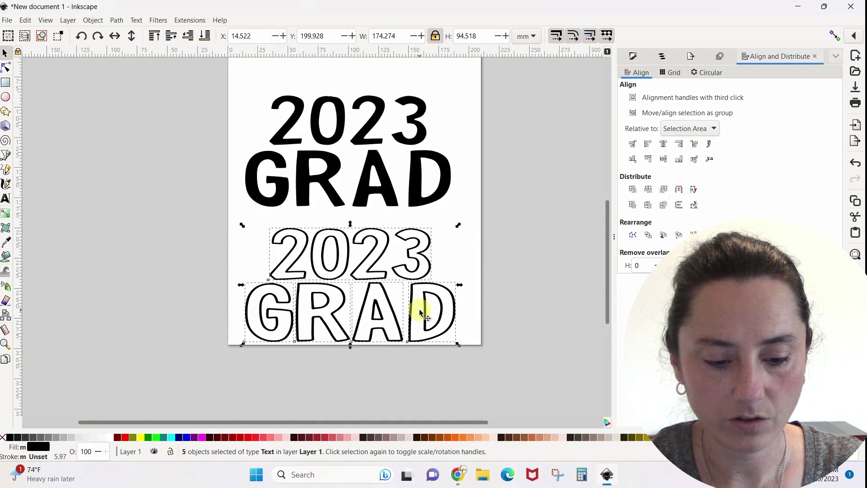
key(ctrl+g)
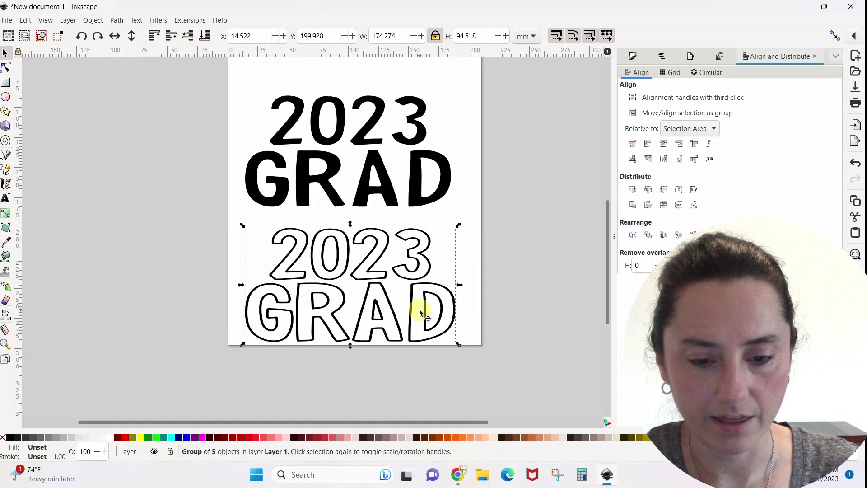
drag(411, 305, 145, 344)
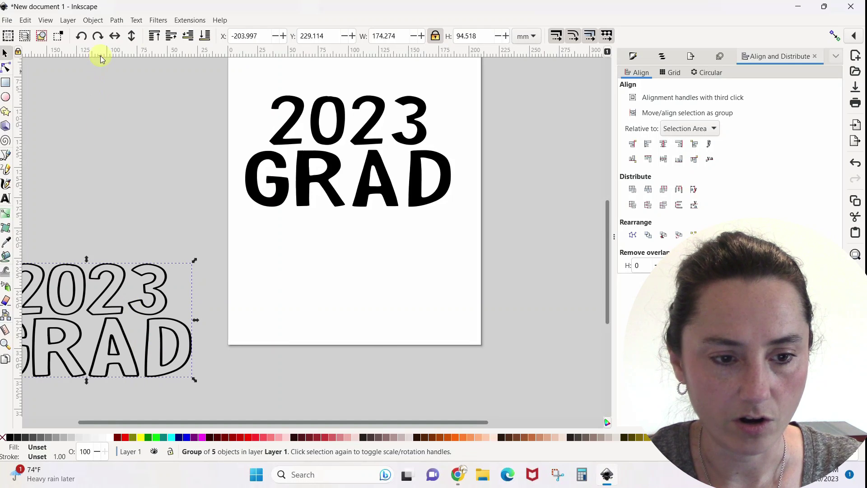
click(93, 20)
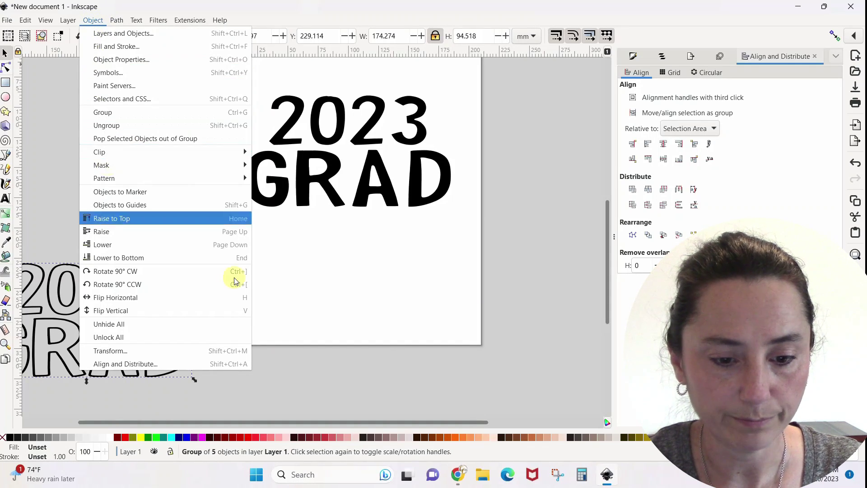
click(352, 366)
drag(165, 339, 118, 345)
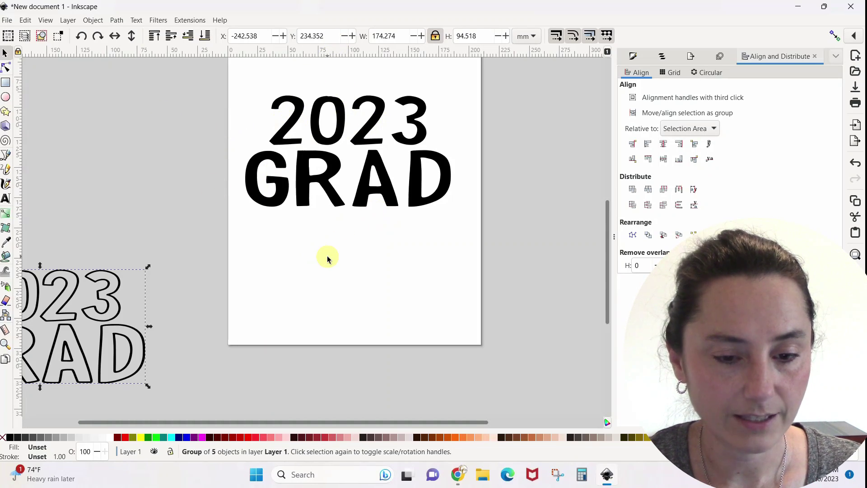
Import the pattern image 80s-90s-Pattern-1 from the 90s paper folder.
click(7, 20)
click(21, 154)
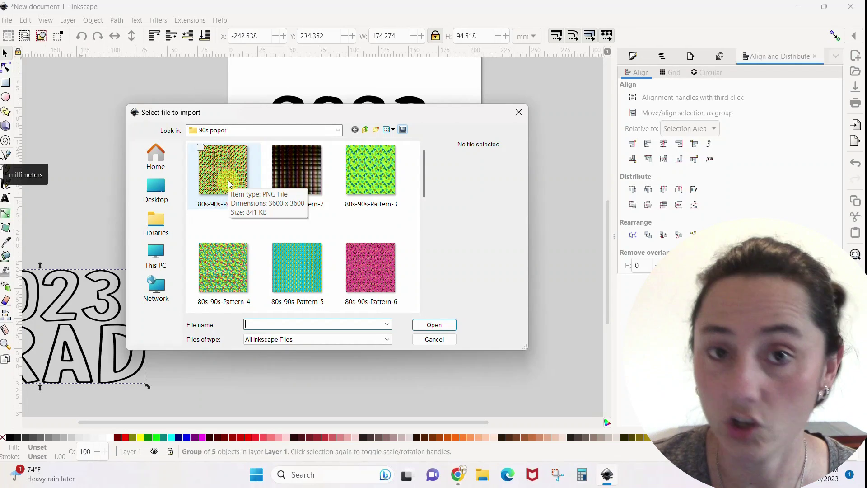
click(230, 184)
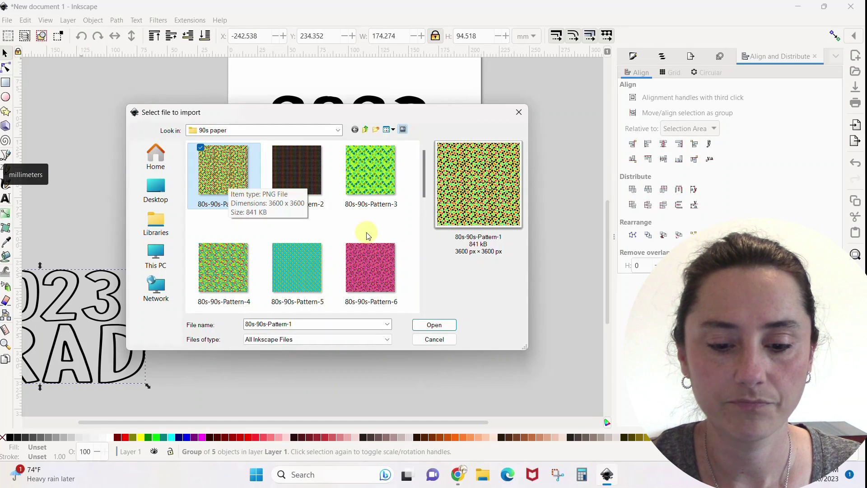
click(445, 327)
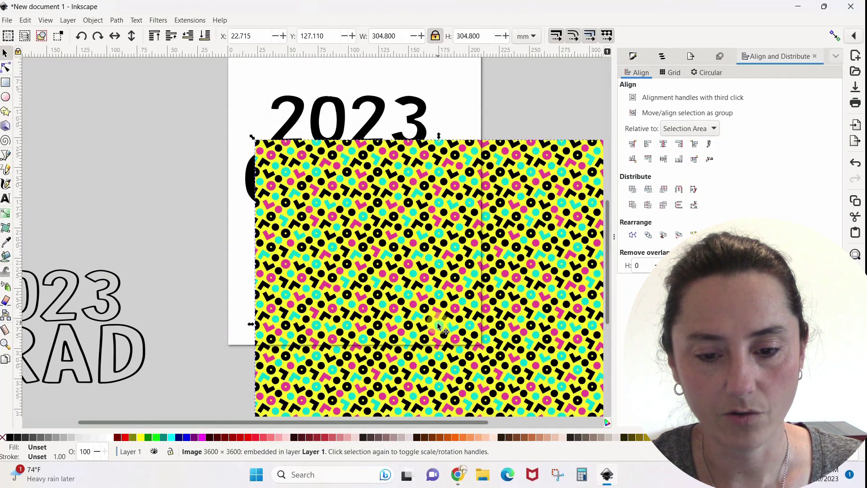
Scale the pattern image down to about 161 mm square and place it below the filled 2023 GRAD lettering.
drag(417, 305, 335, 253)
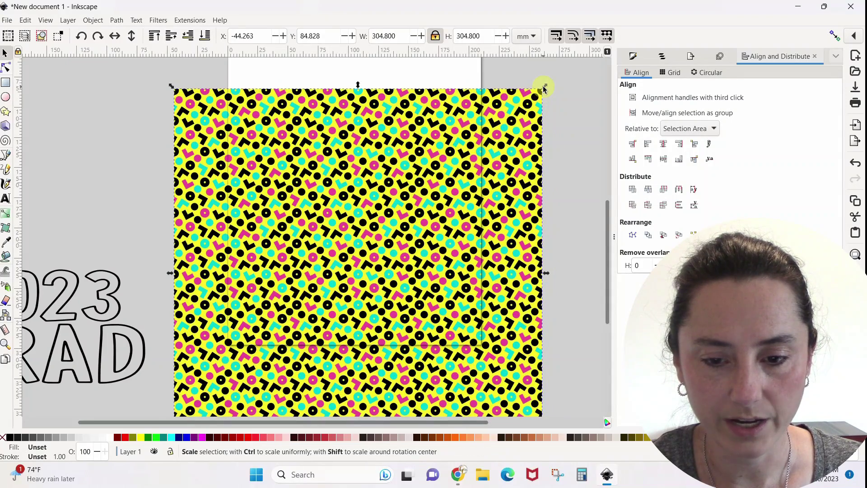
drag(526, 99, 322, 256)
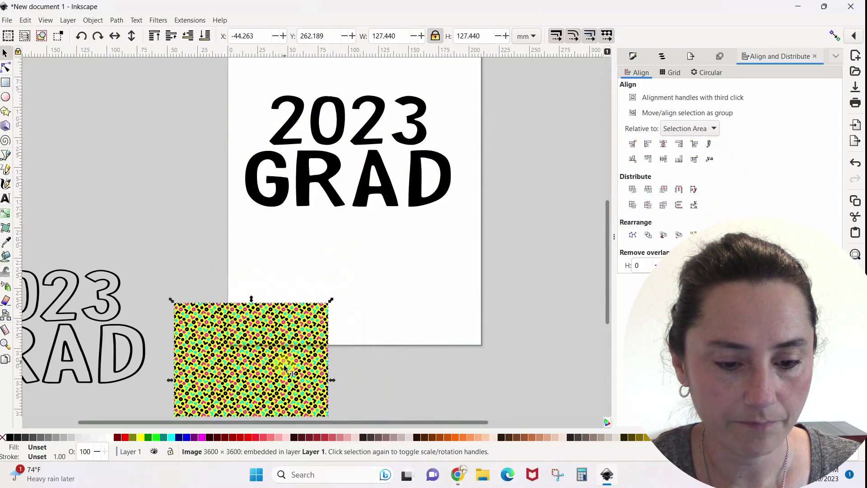
drag(330, 332, 377, 295)
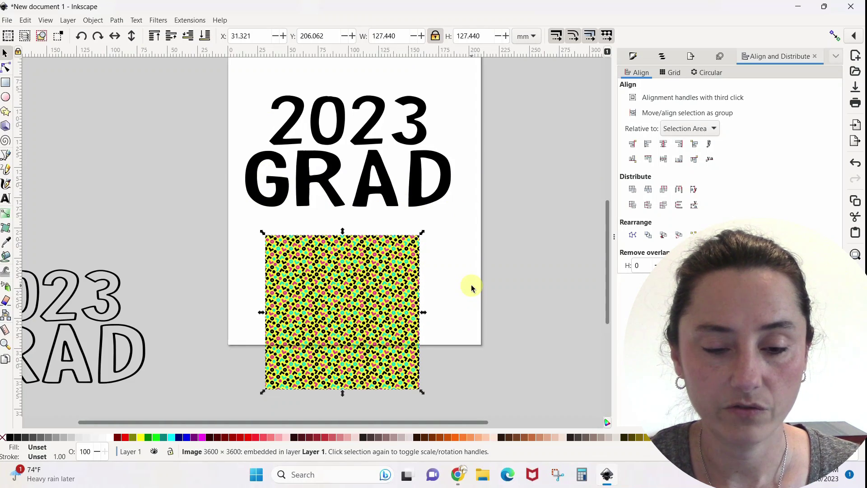
drag(397, 320, 453, 417)
drag(422, 370, 414, 245)
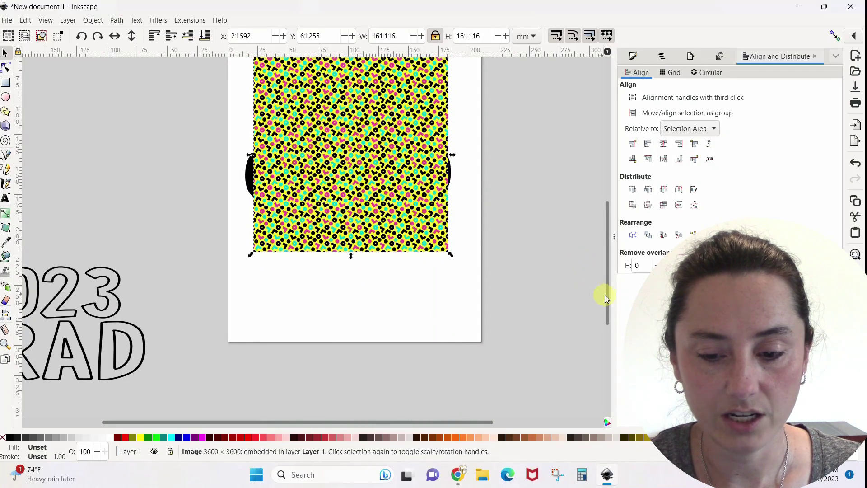
drag(606, 298, 583, 274)
drag(364, 308, 353, 425)
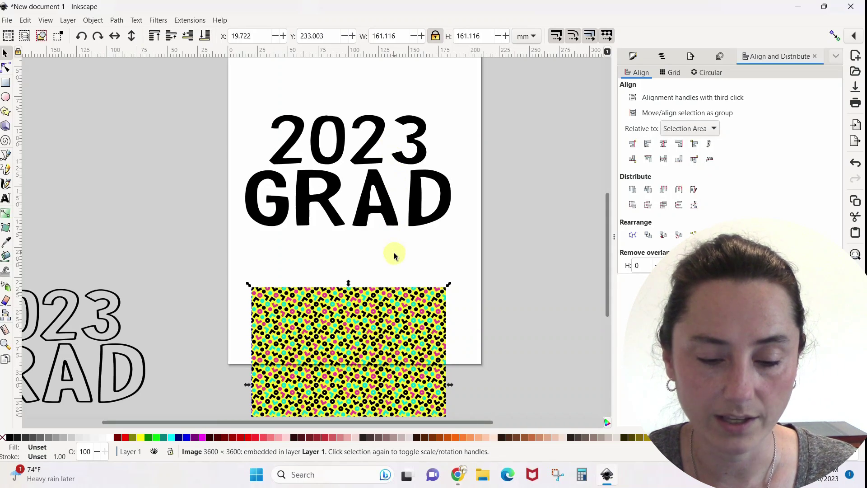
drag(391, 319, 386, 302)
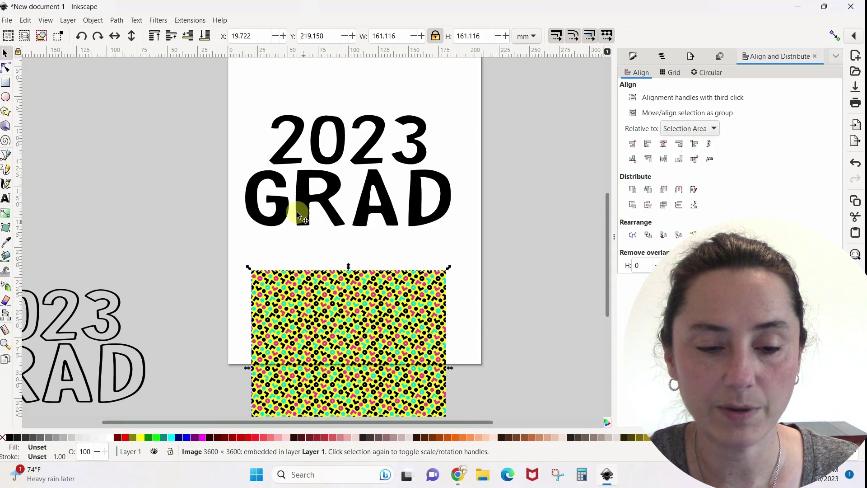
Duplicate the pattern image four times in place.
click(408, 130)
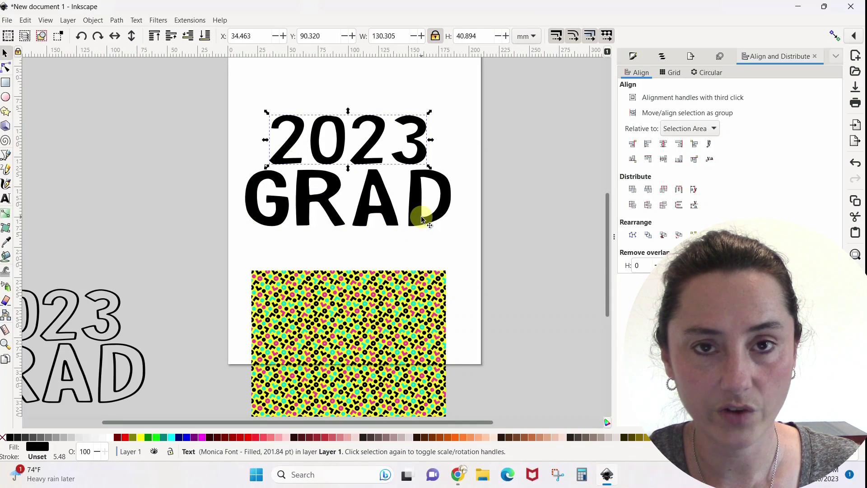
click(520, 241)
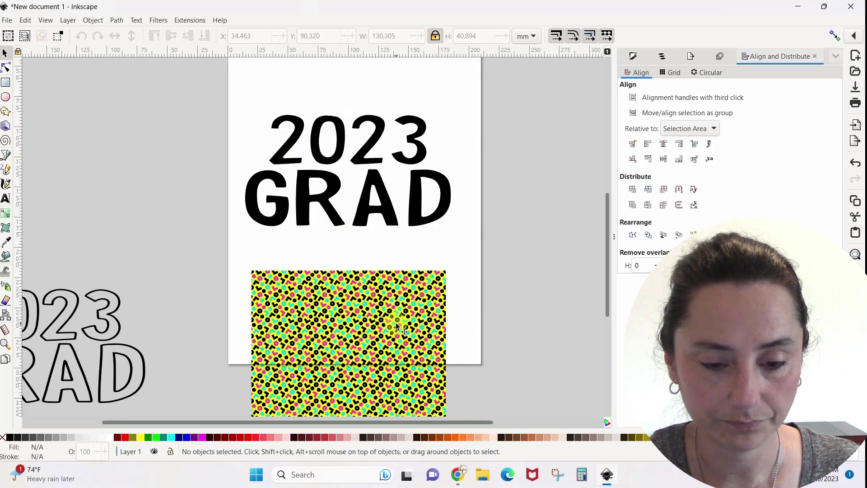
right_click(397, 326)
click(441, 141)
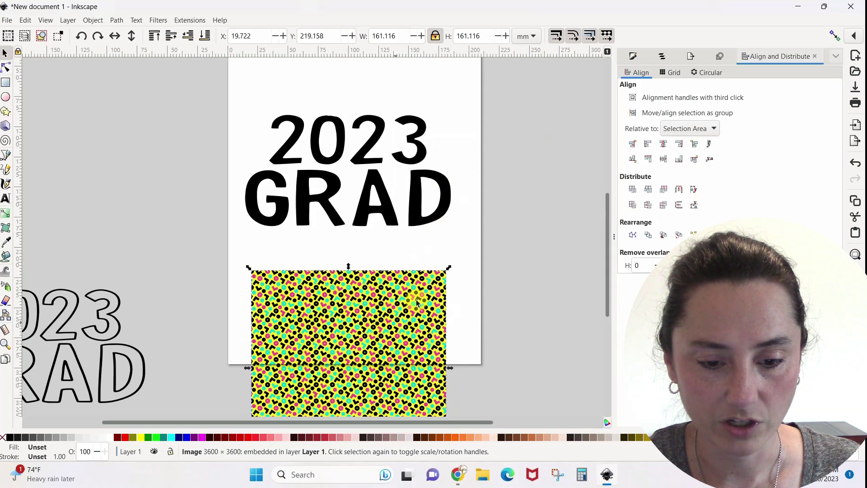
right_click(394, 360)
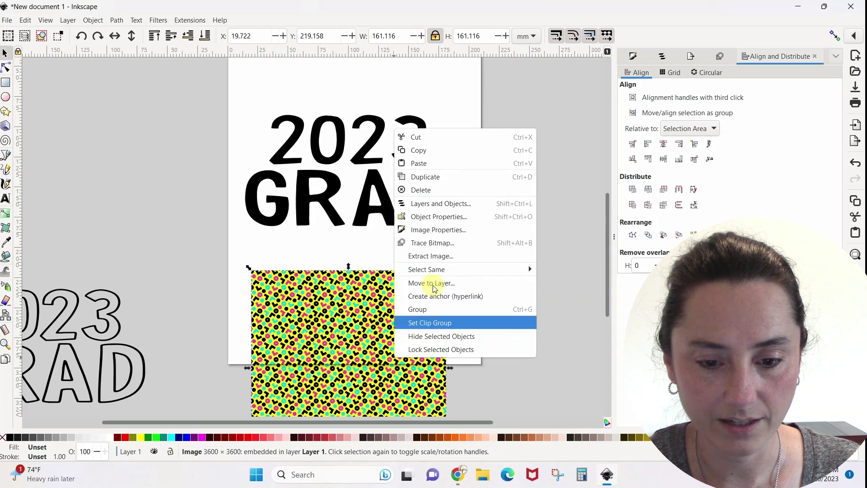
click(443, 179)
right_click(408, 322)
click(449, 145)
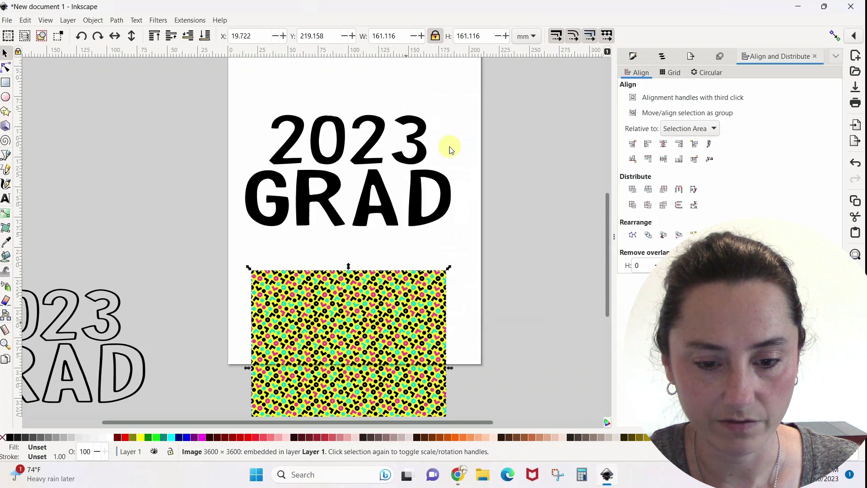
right_click(383, 342)
click(437, 161)
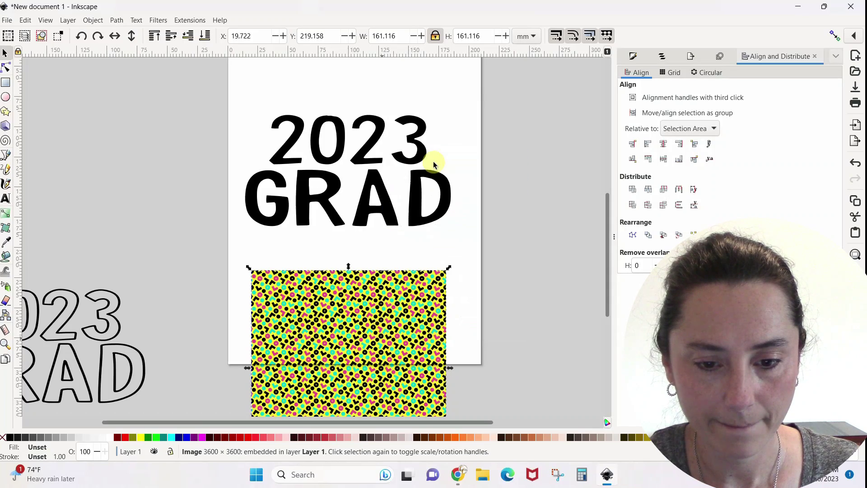
Scale one pattern image copy to about 149 mm square, send it to the back and place it behind the 2023 text.
click(402, 361)
drag(407, 344, 417, 305)
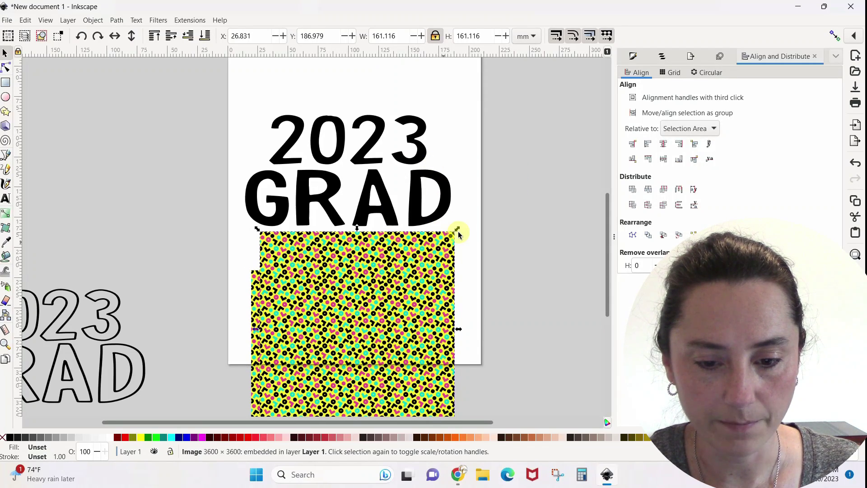
drag(458, 232, 422, 264)
drag(387, 335, 408, 110)
scroll(606, 218, up, 4)
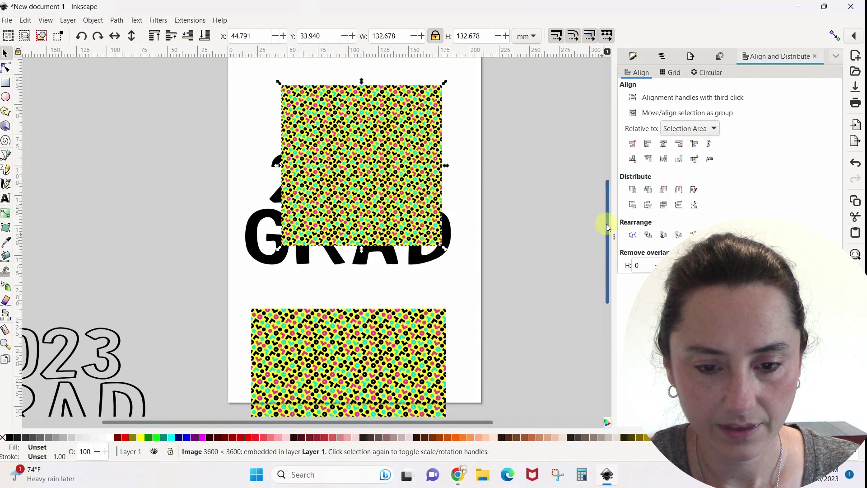
mouse_move(367, 205)
mouse_down()
mouse_move(357, 196)
mouse_move(371, 194)
mouse_move(346, 198)
mouse_move(354, 203)
mouse_up()
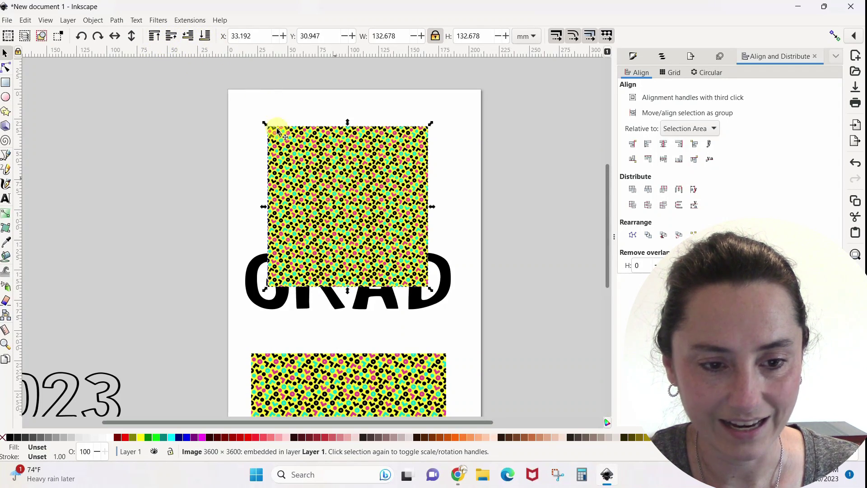
click(206, 40)
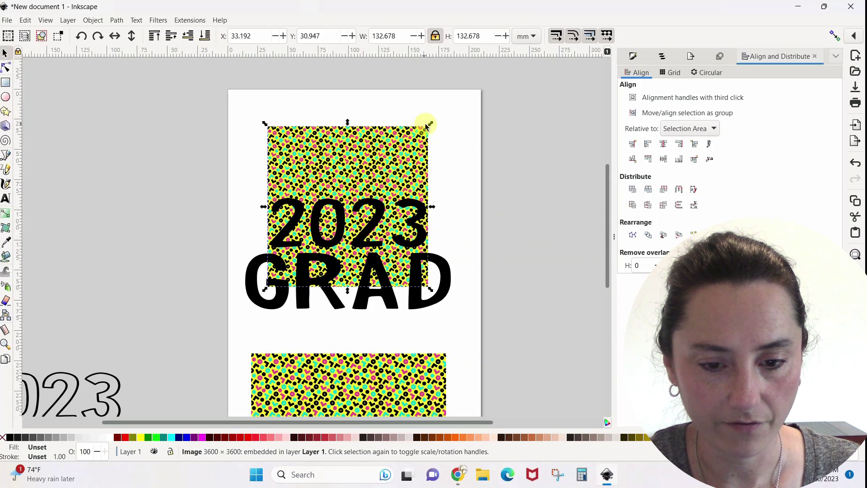
drag(430, 124, 470, 107)
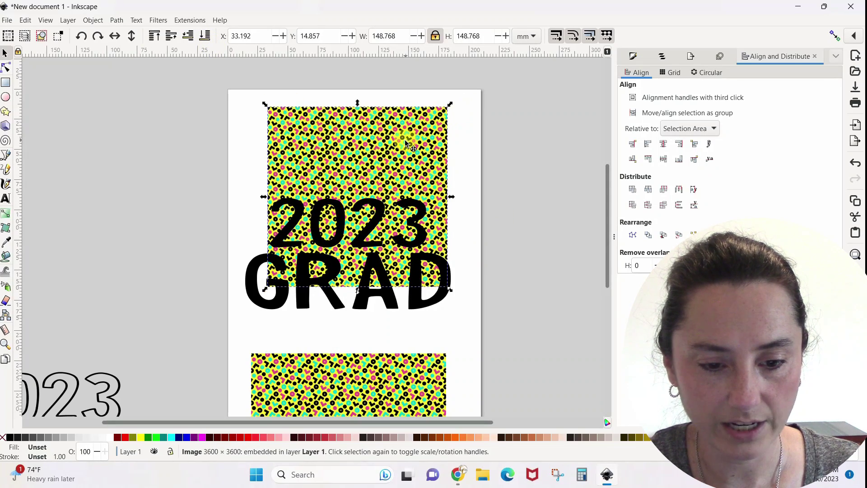
drag(406, 144, 401, 169)
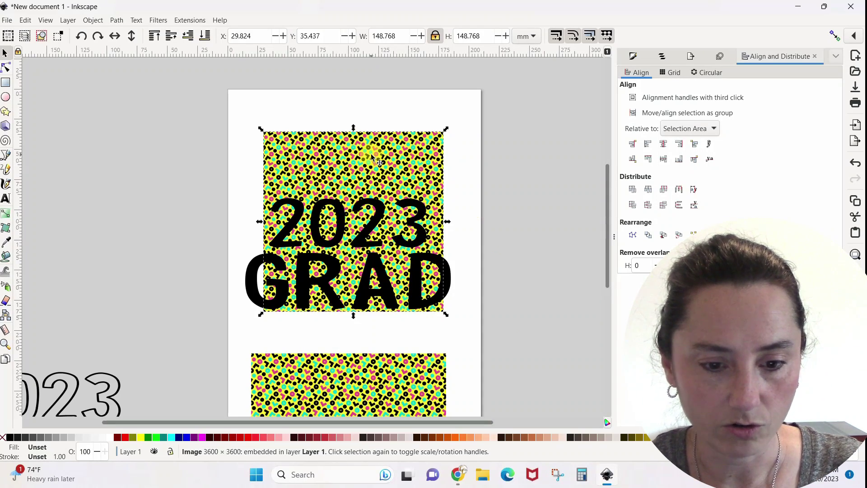
Clip the pattern copy behind the year to the shape of the 2023 text.
shift+click(343, 230)
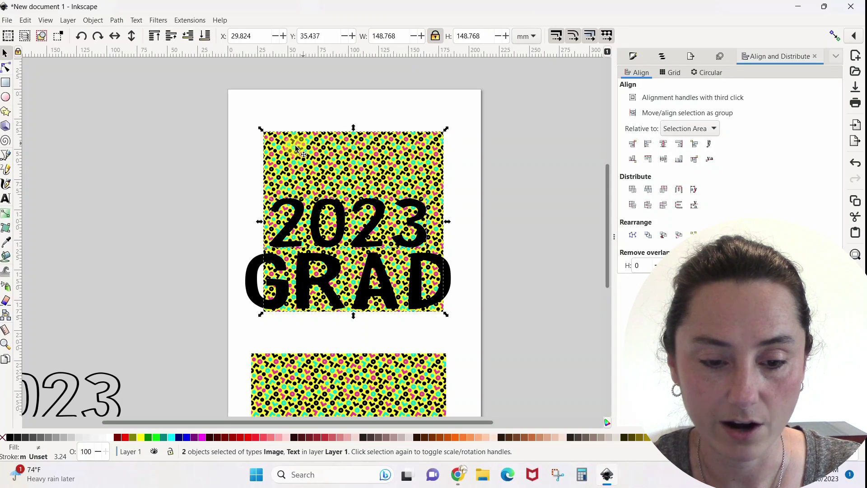
click(94, 21)
mouse_move(106, 152)
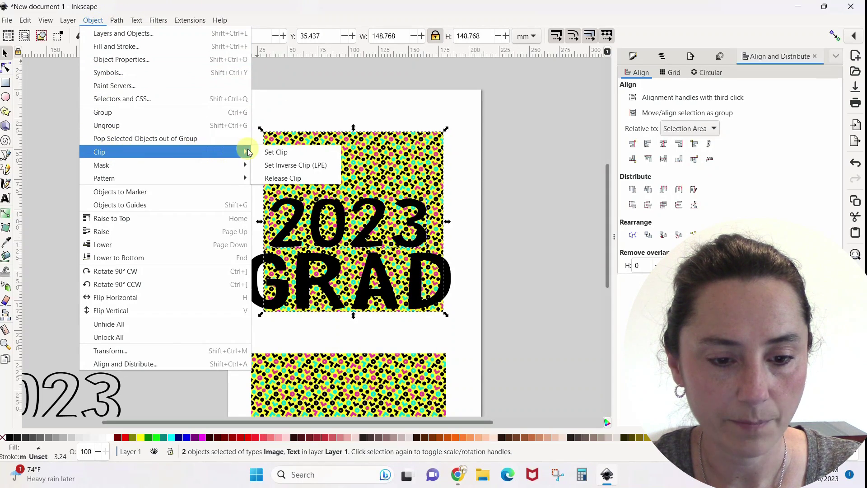
click(273, 152)
click(471, 313)
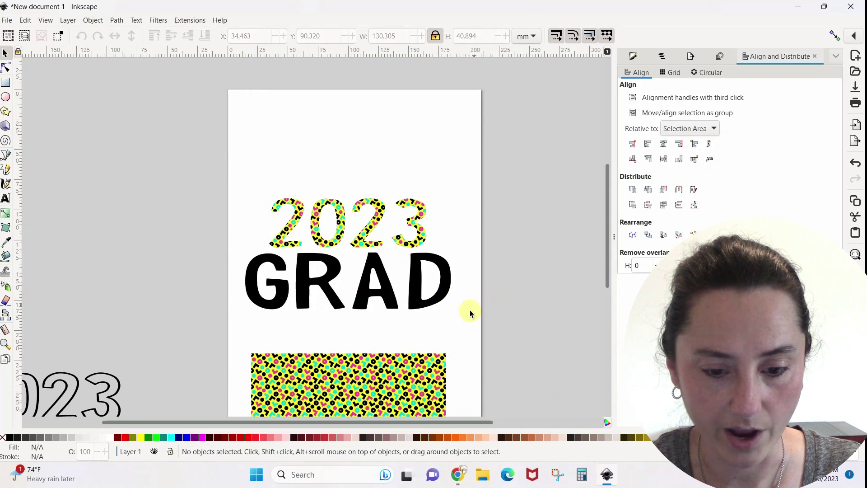
Scale another pattern copy to about 81 mm square and place it at the back, behind the letter G.
drag(421, 394, 442, 381)
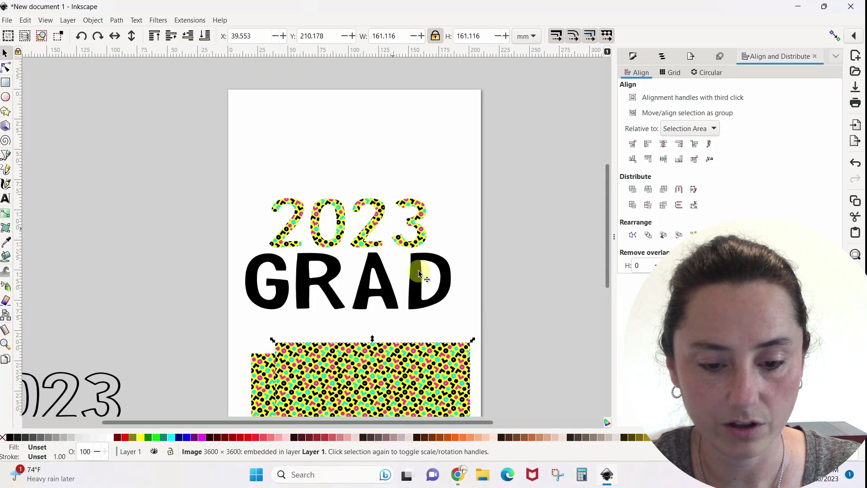
drag(424, 309, 452, 135)
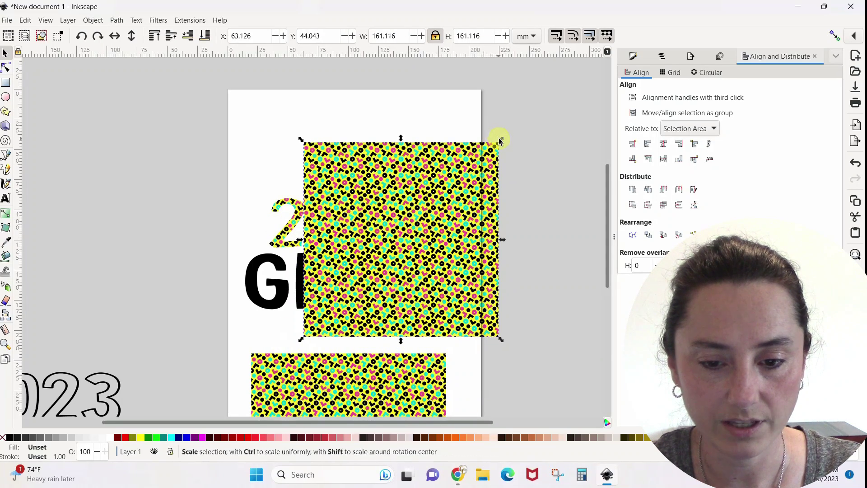
drag(503, 142, 401, 240)
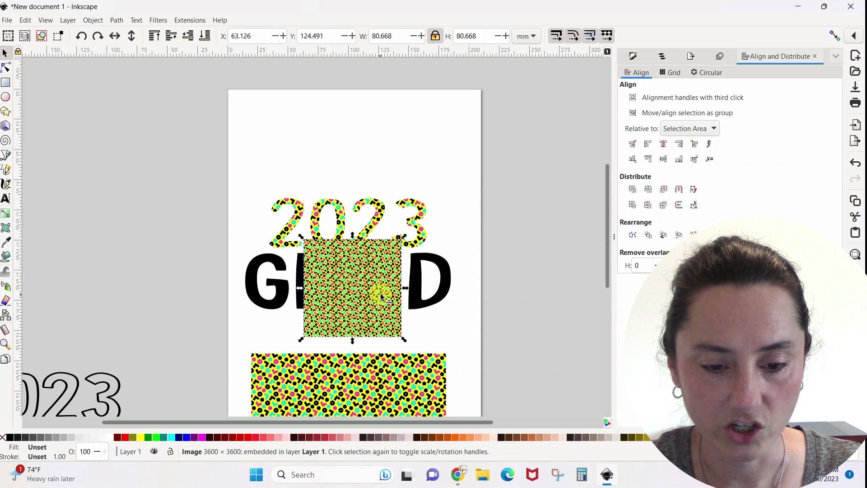
drag(352, 292, 268, 287)
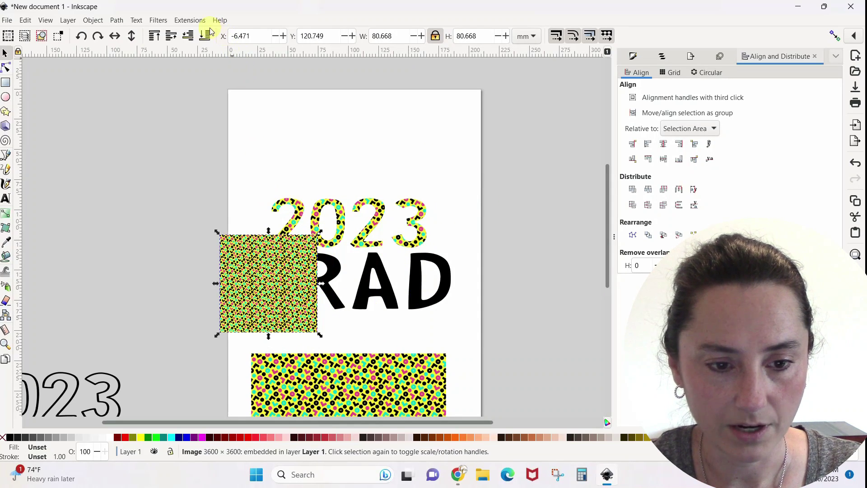
click(205, 37)
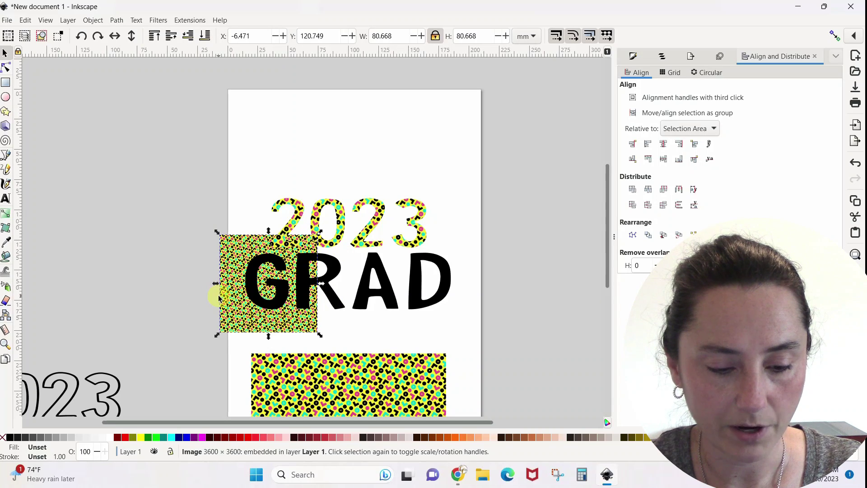
Clip the pattern copy behind the G to that letter's shape.
shift+click(281, 293)
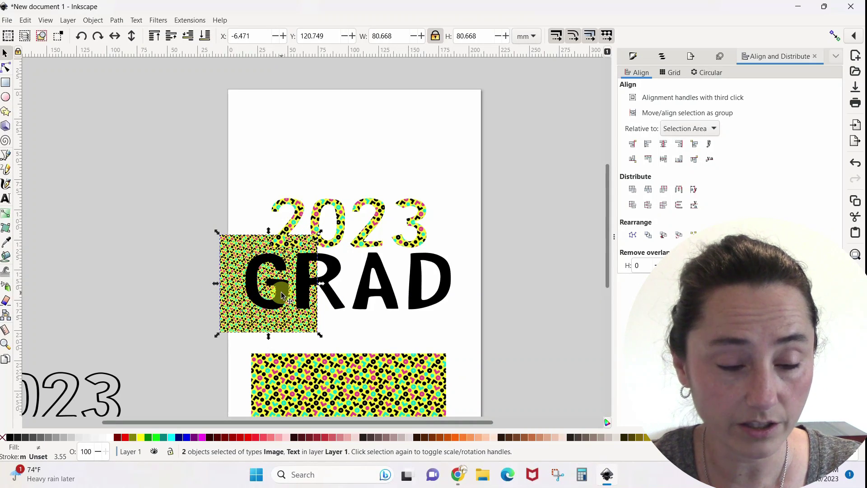
click(93, 20)
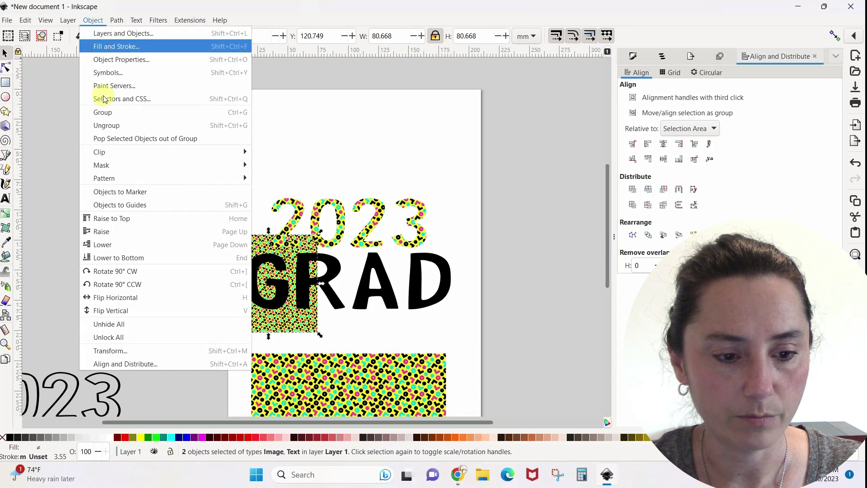
mouse_move(111, 150)
click(277, 150)
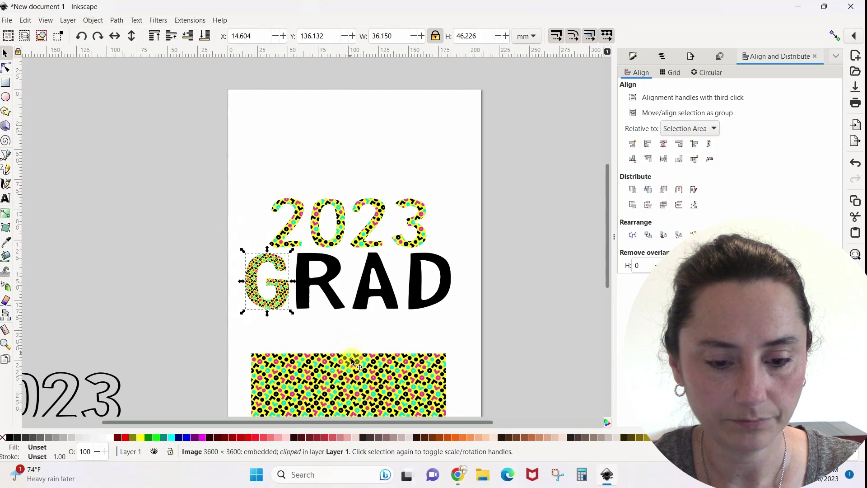
Scale another pattern copy to about 60 mm square and place it at the back, behind the letter R.
drag(352, 360, 389, 226)
drag(484, 225, 364, 350)
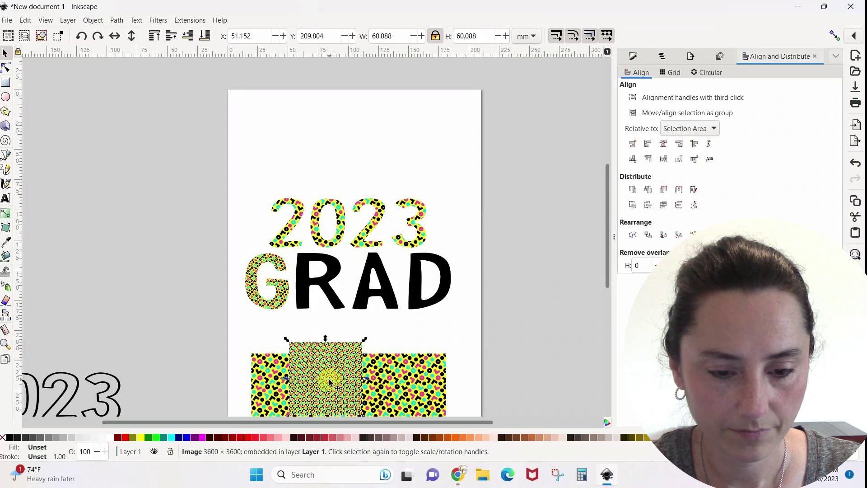
drag(329, 379, 322, 283)
click(206, 38)
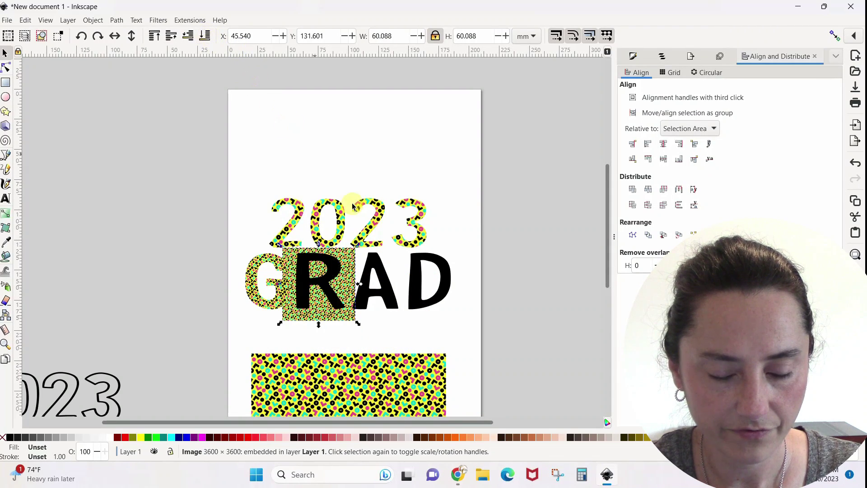
Clip the pattern copy behind the R to that letter's shape.
shift+click(333, 275)
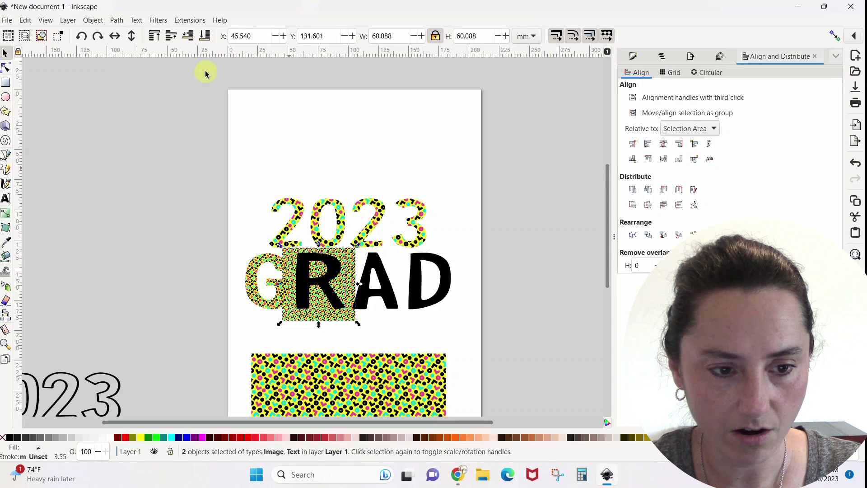
click(93, 20)
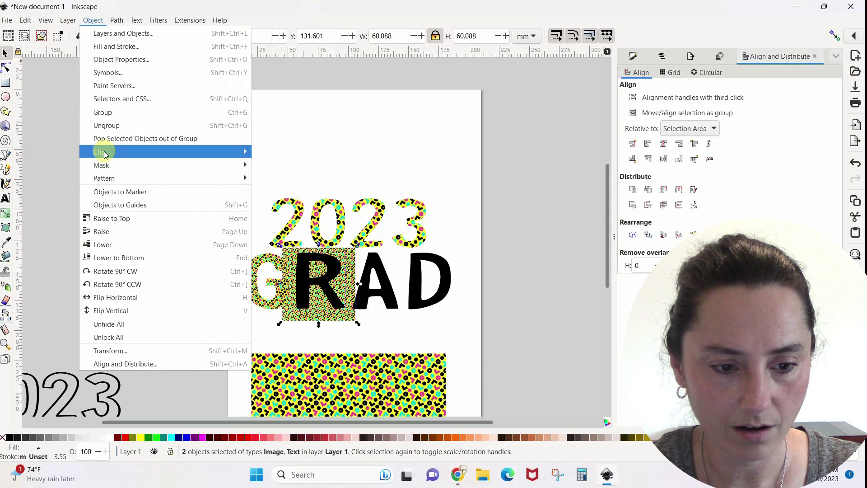
mouse_move(111, 149)
click(276, 151)
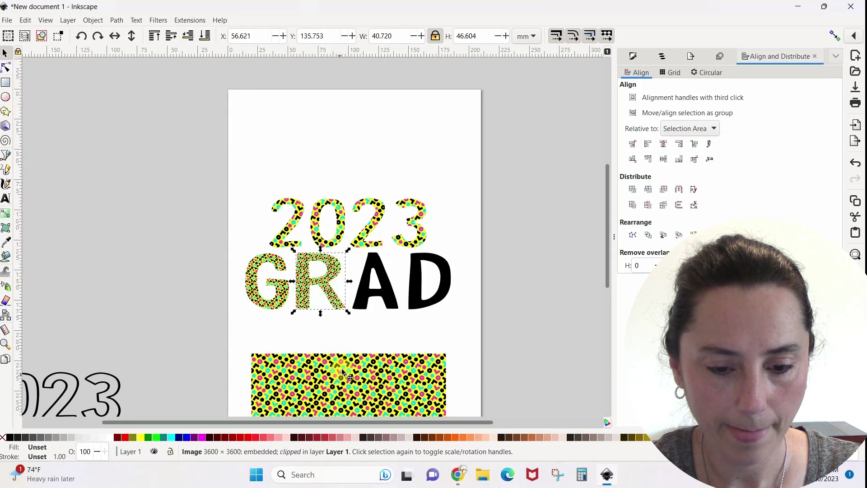
Scale another pattern copy to about 74 mm square and place it at the back, behind the letter A.
drag(342, 372, 366, 238)
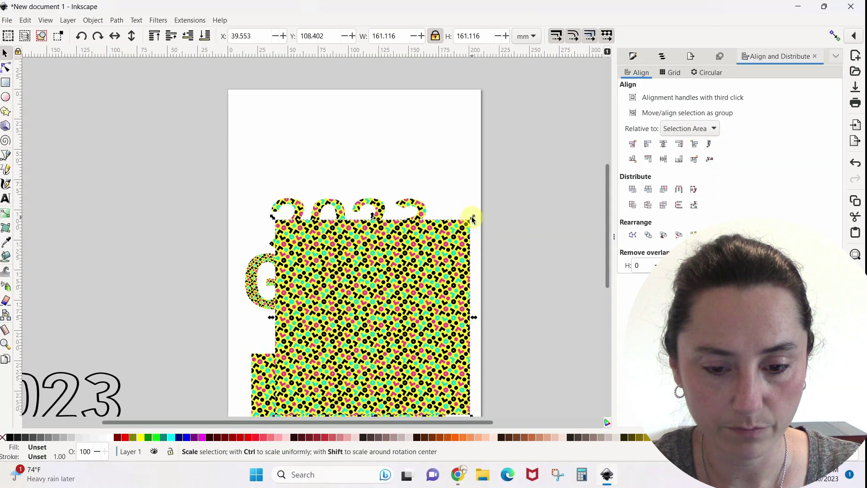
drag(472, 216, 373, 321)
drag(336, 370, 394, 276)
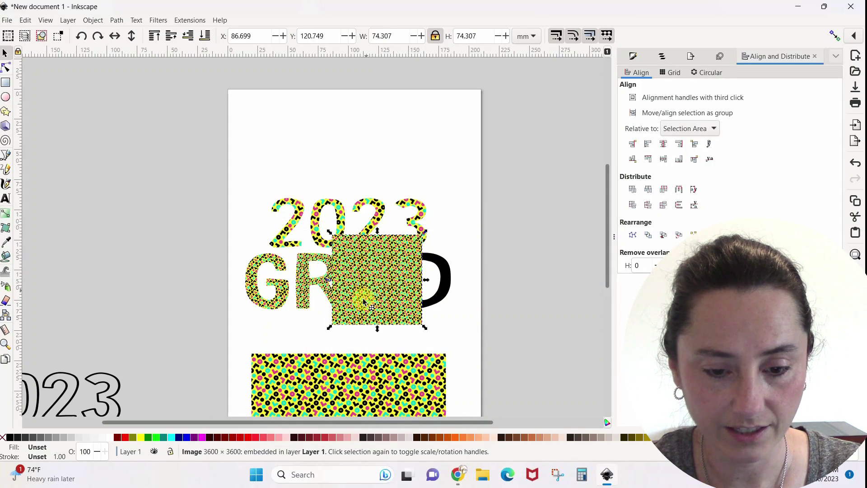
click(206, 36)
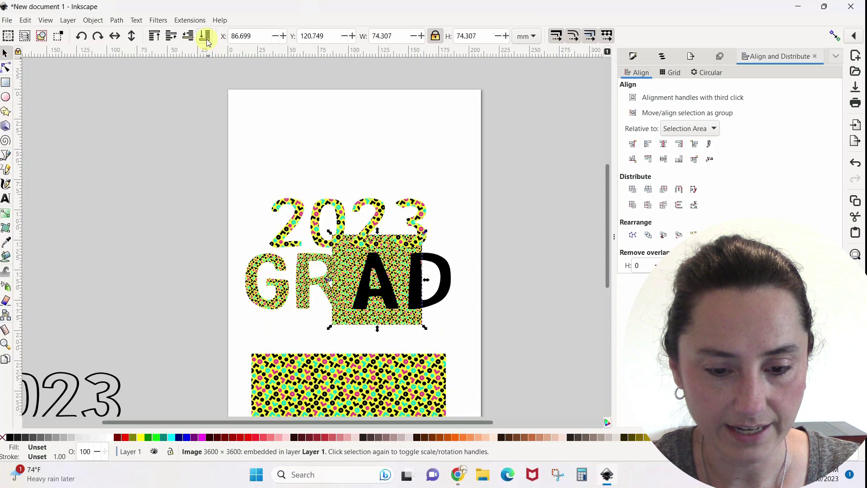
Clip the pattern copy behind the A to that letter's shape.
shift+click(387, 299)
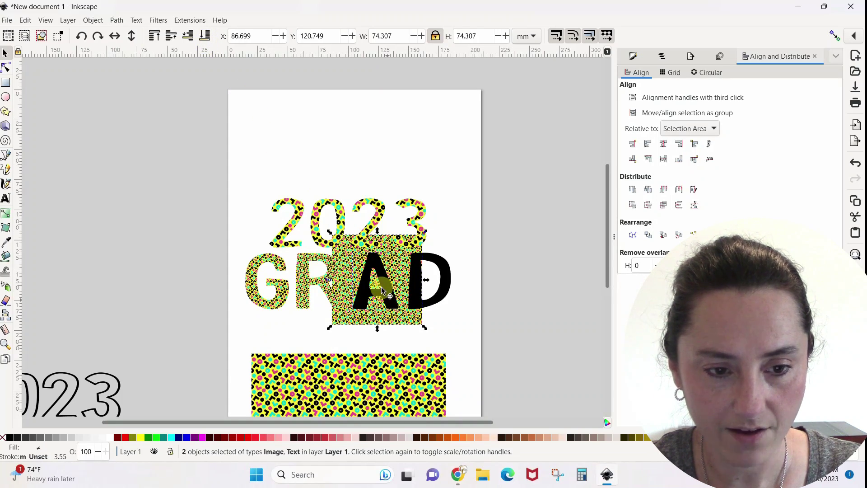
click(93, 20)
mouse_move(116, 151)
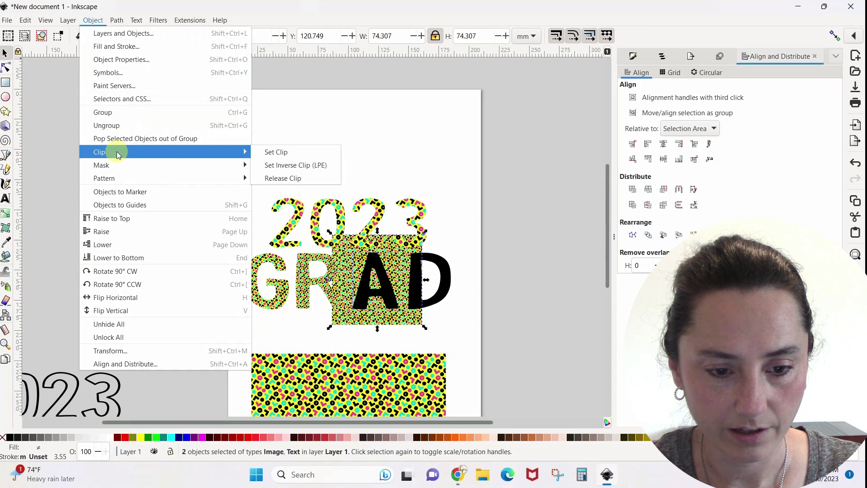
click(259, 151)
key(ctrl+z)
Scale the last pattern copy to about 88 mm square and place it at the back, behind the letter D.
drag(375, 385, 409, 228)
drag(495, 197, 408, 285)
drag(339, 360, 436, 302)
click(207, 39)
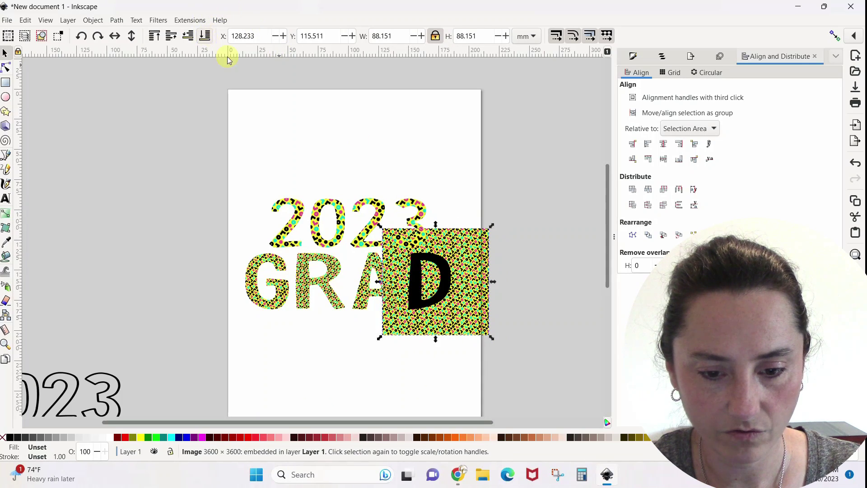
Clip the pattern copy behind the D to that letter's shape and deselect it.
shift+click(446, 288)
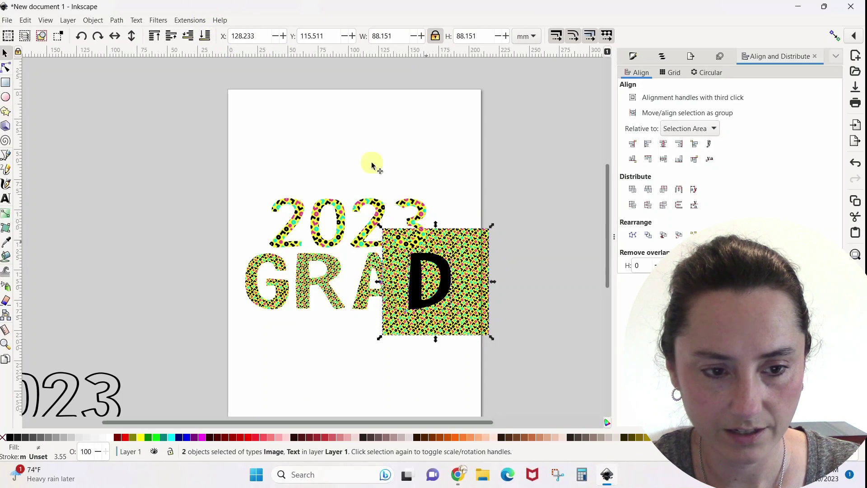
click(93, 21)
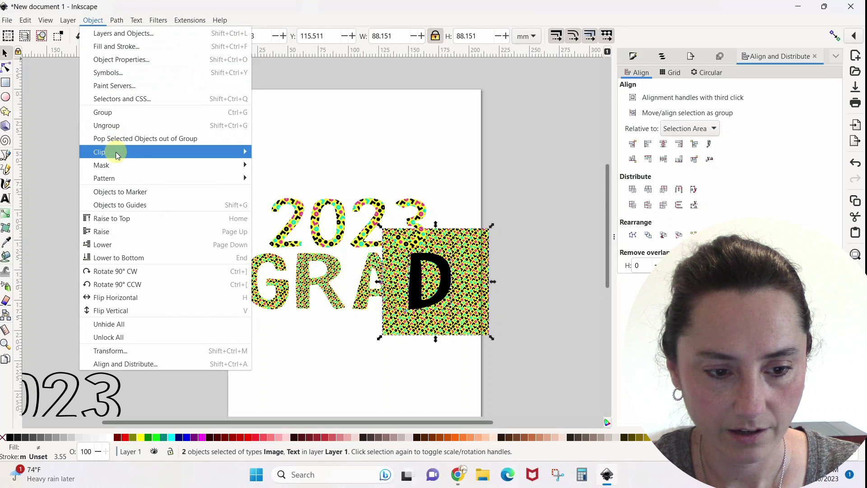
mouse_move(136, 152)
click(298, 157)
click(193, 161)
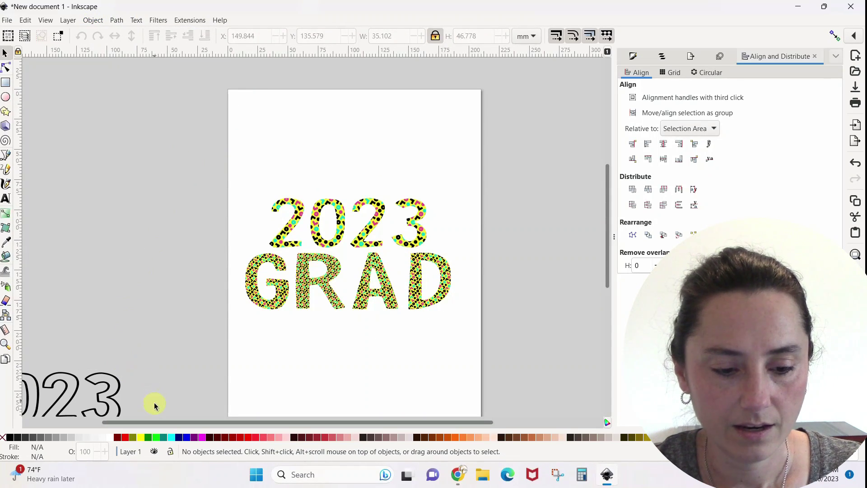
Move the grouped 2023 GRAD outline from beside the page onto the pattern-filled lettering so the letters line up.
drag(151, 423, 78, 424)
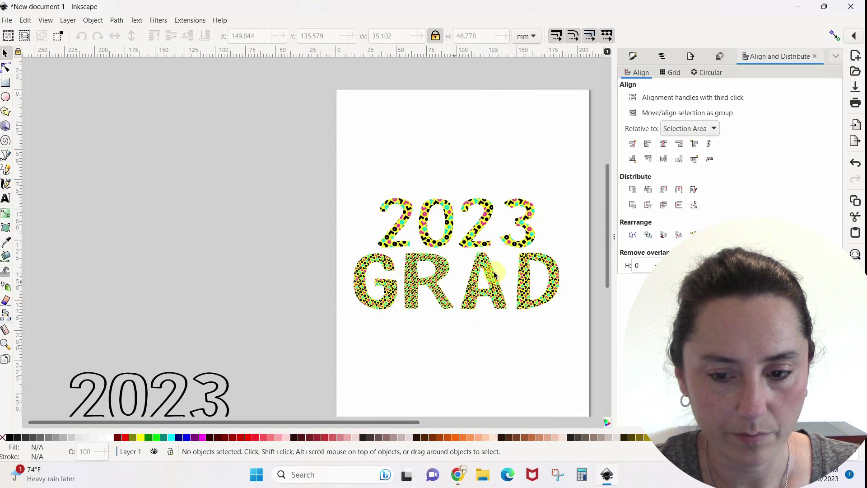
drag(605, 213, 608, 255)
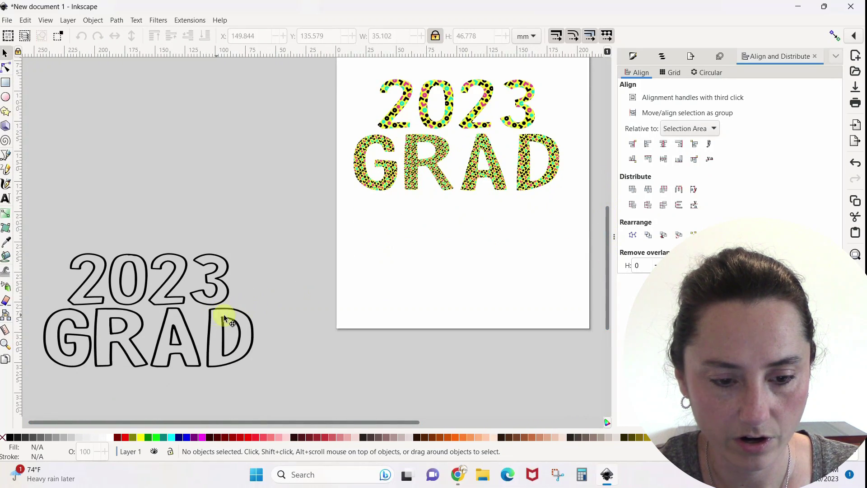
drag(223, 316, 527, 142)
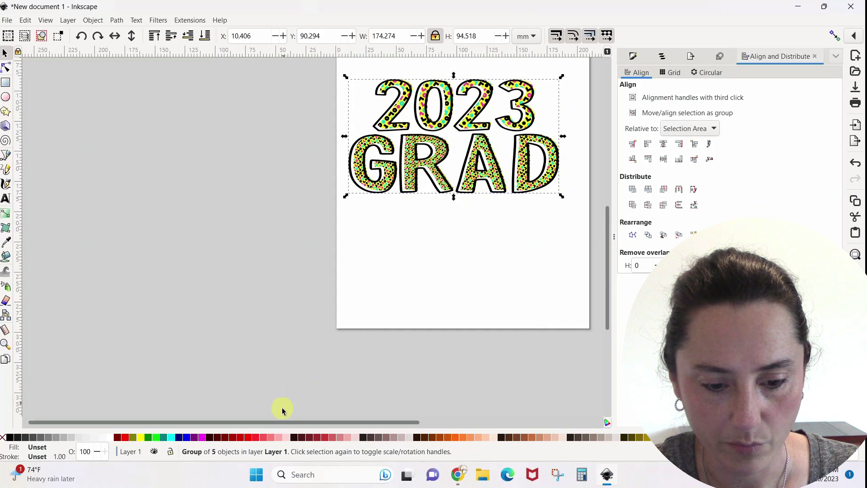
drag(279, 422, 359, 419)
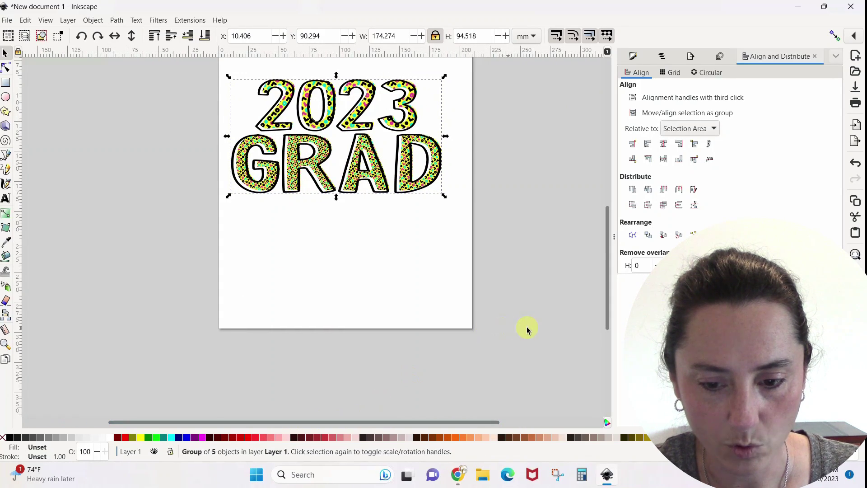
Fine-tune the position of the grouped 2023 GRAD outline so it covers the edges of the pattern-filled letters, and deselect it.
drag(607, 325, 604, 287)
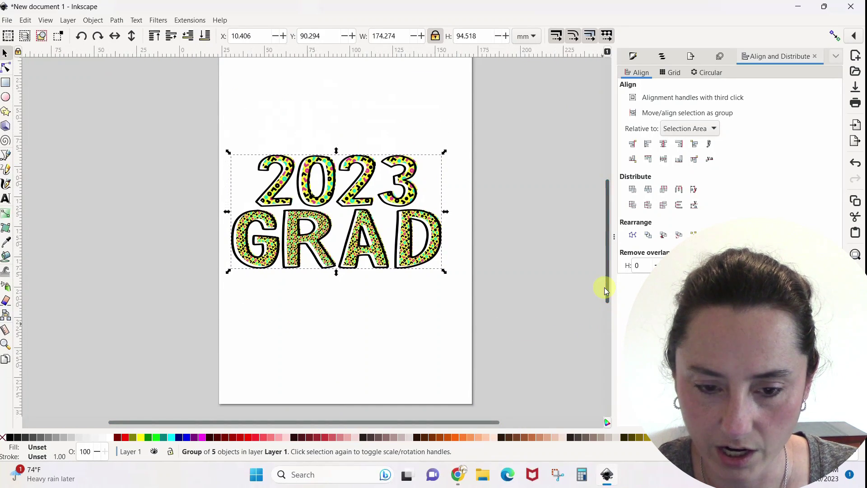
key(plus)
key(plus)
key(plus)
key(plus)
key(plus)
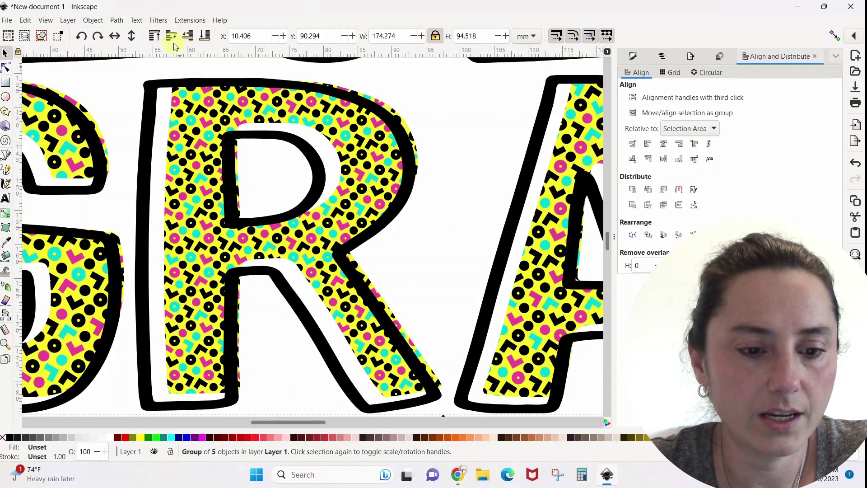
drag(157, 89, 172, 79)
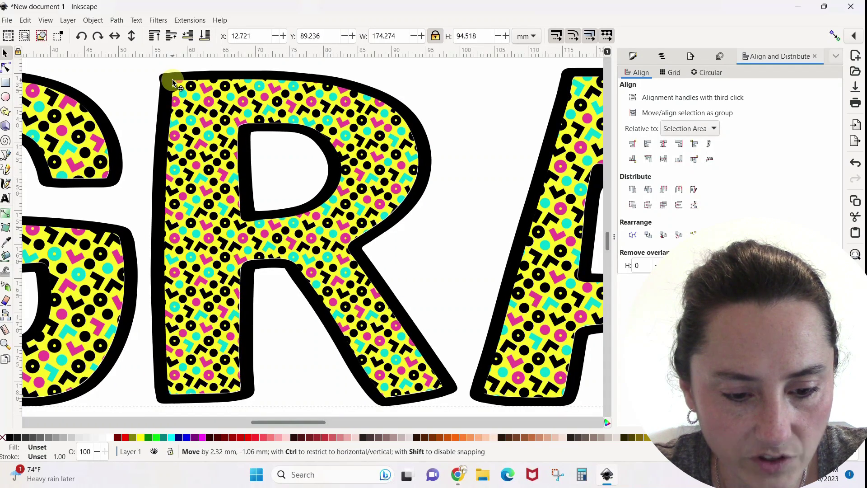
drag(173, 81, 172, 79)
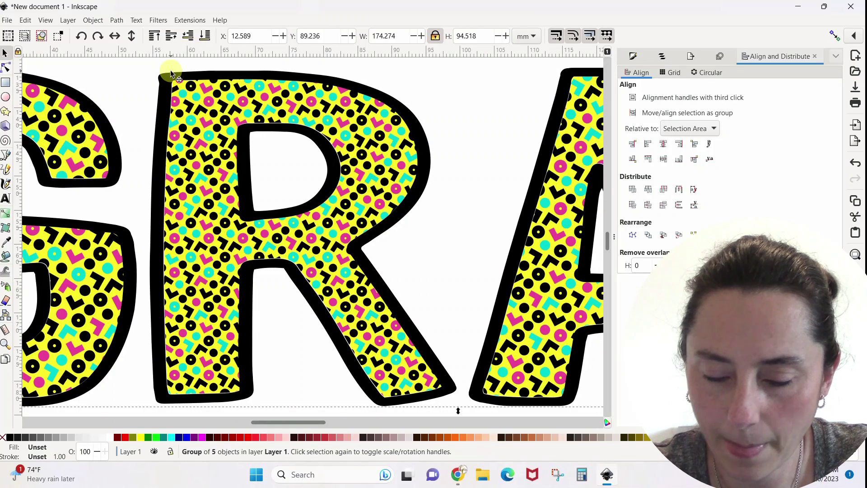
key(minus)
key(minus)
key(minus)
key(minus)
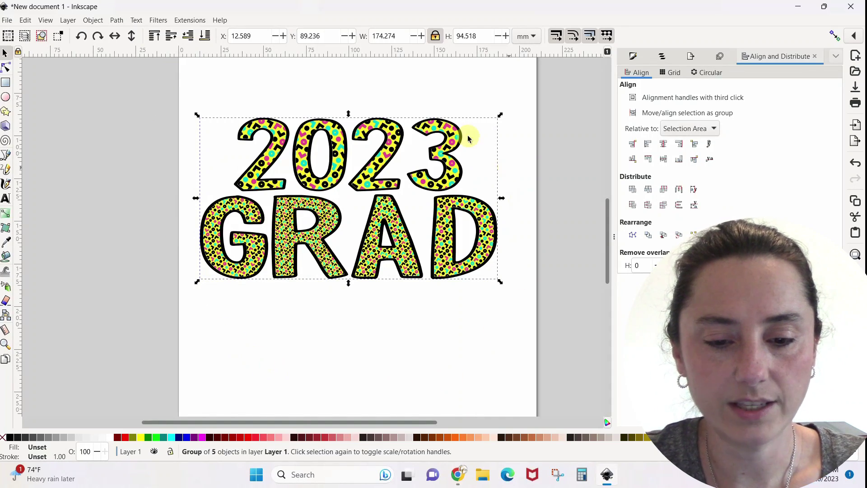
click(315, 352)
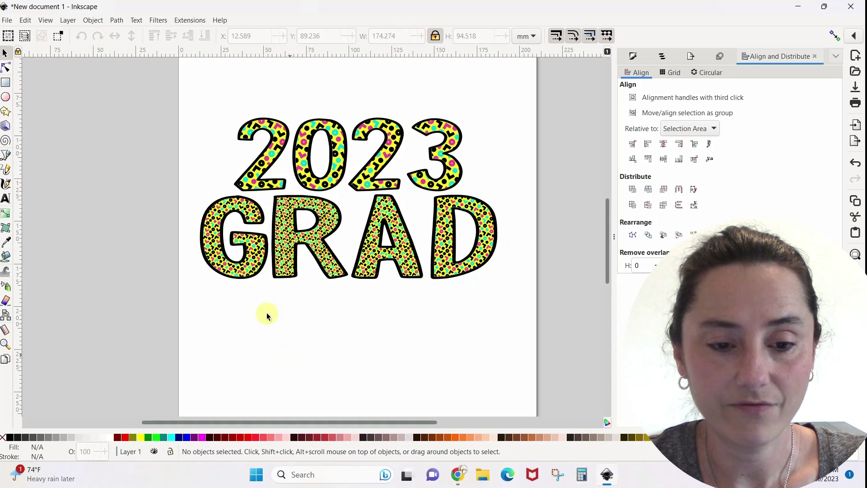
Ungroup the 2023 GRAD outline into its separate text objects and deselect them.
click(254, 120)
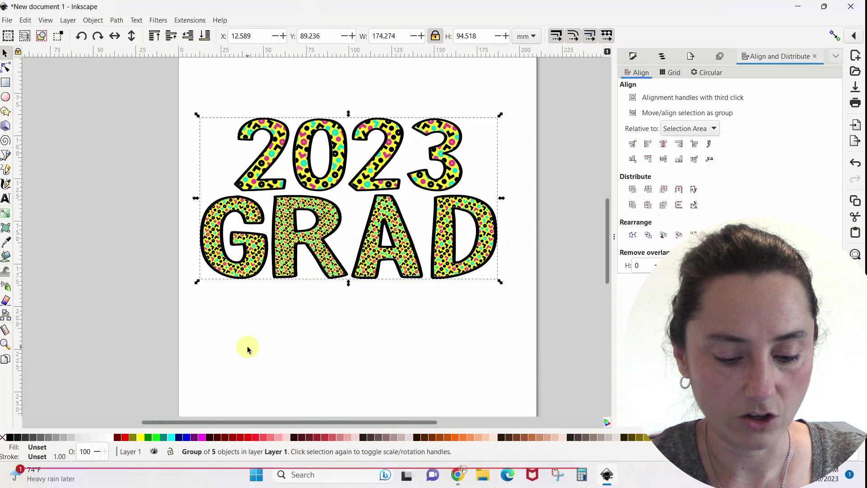
key(ctrl+shift+g)
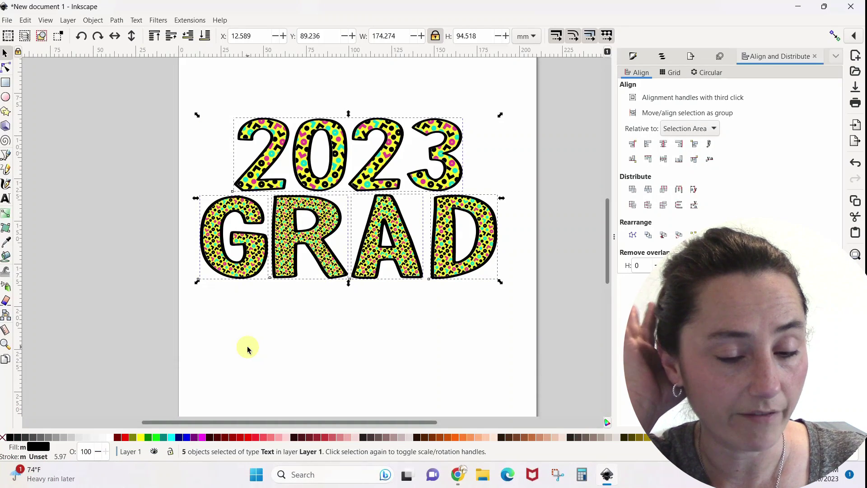
click(248, 346)
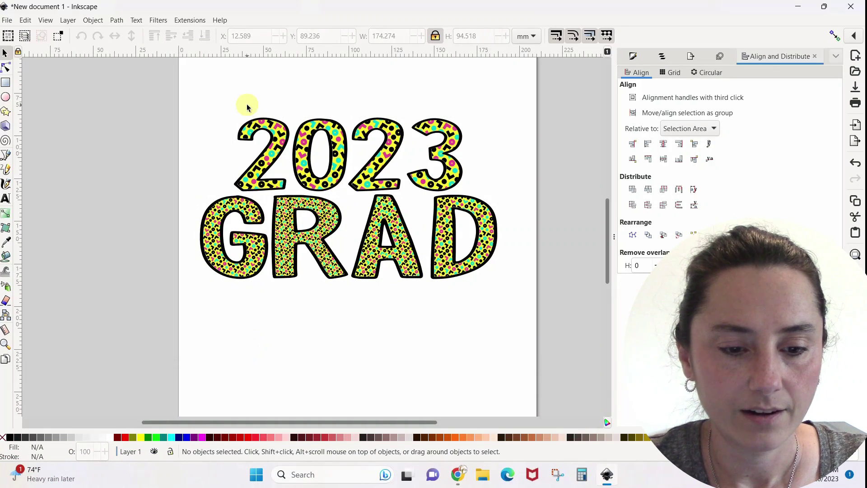
Convert the 2023 outline text to a path and deselect it.
click(246, 120)
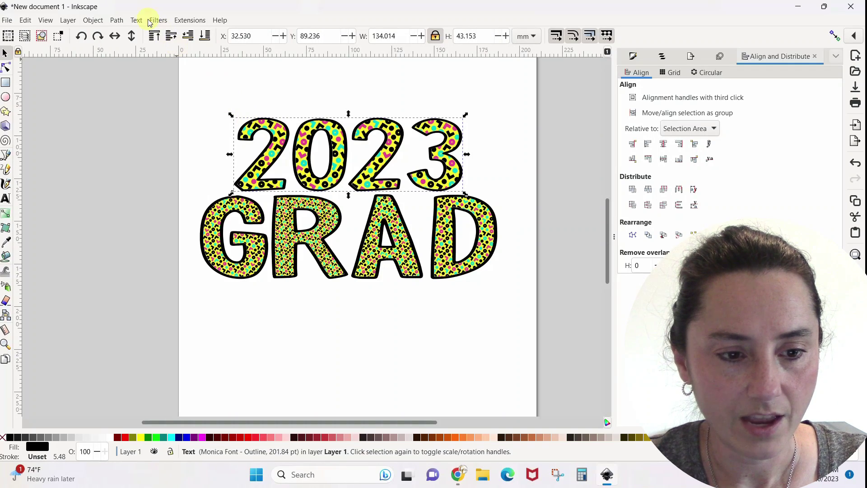
click(117, 21)
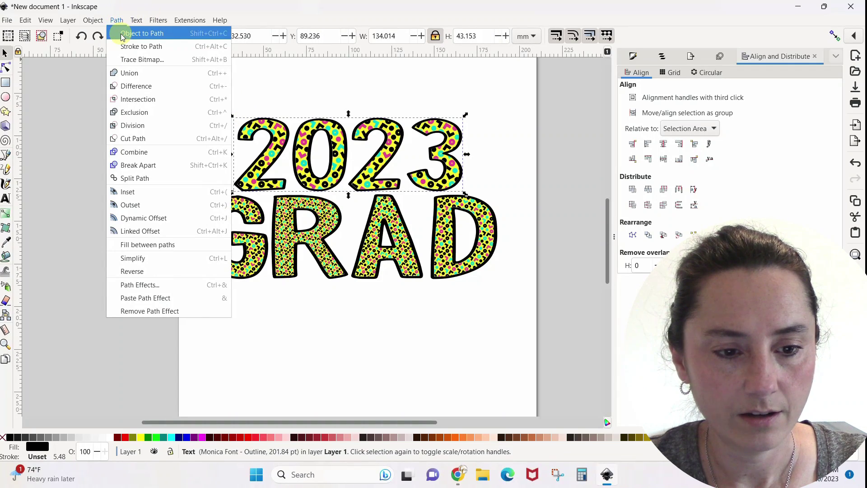
click(121, 33)
click(264, 342)
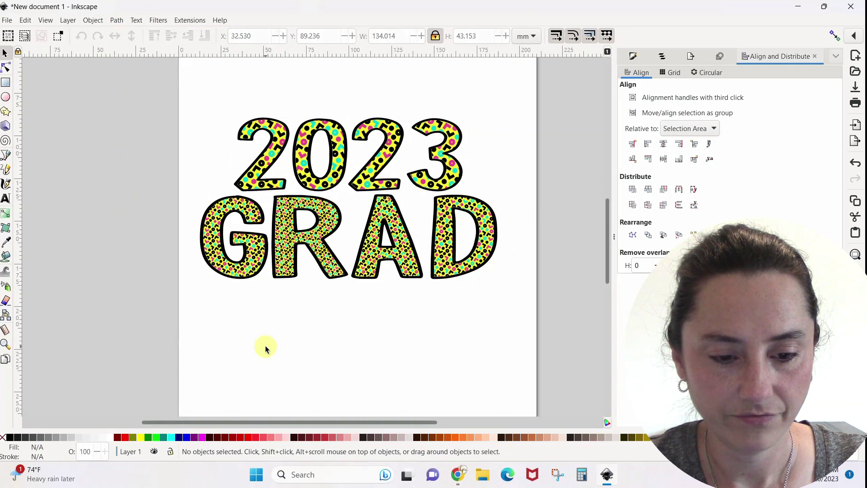
Convert the outline texts of the letters G and R to paths, one after the other, and deselect.
click(238, 281)
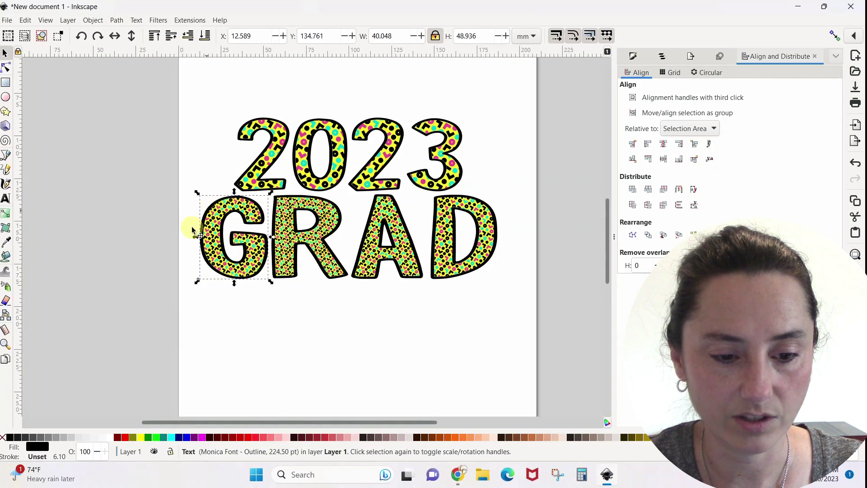
click(95, 20)
click(96, 20)
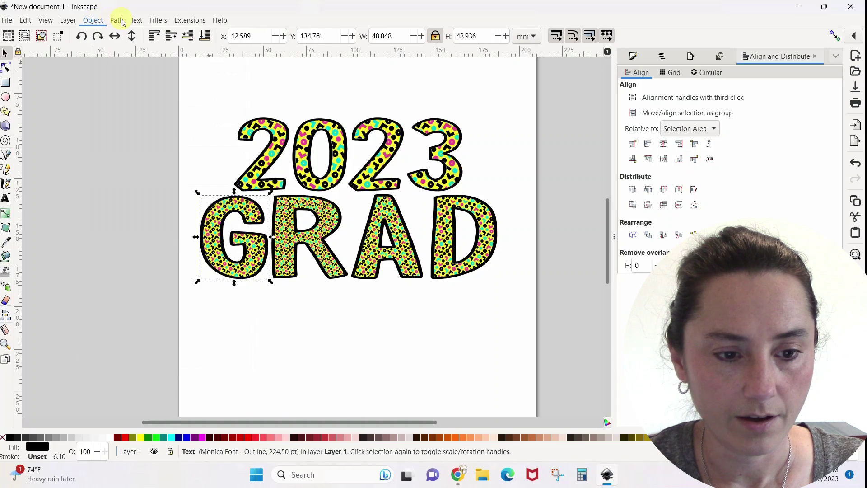
click(119, 20)
click(118, 20)
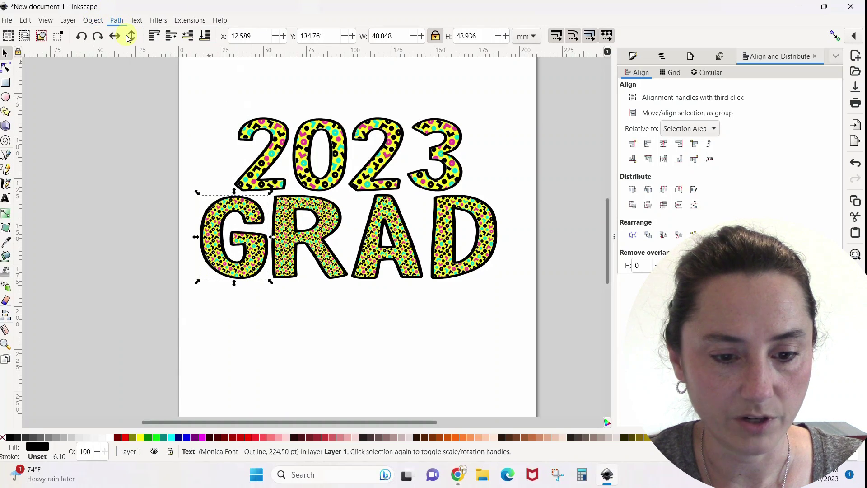
click(333, 279)
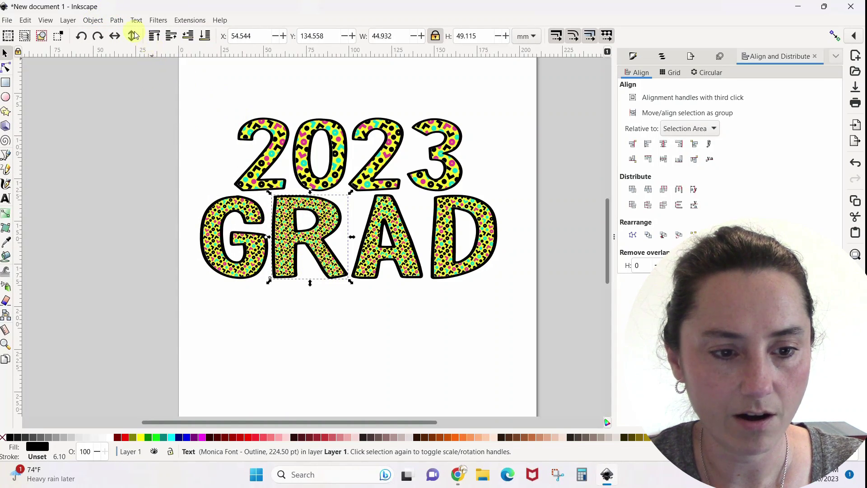
click(117, 21)
click(130, 37)
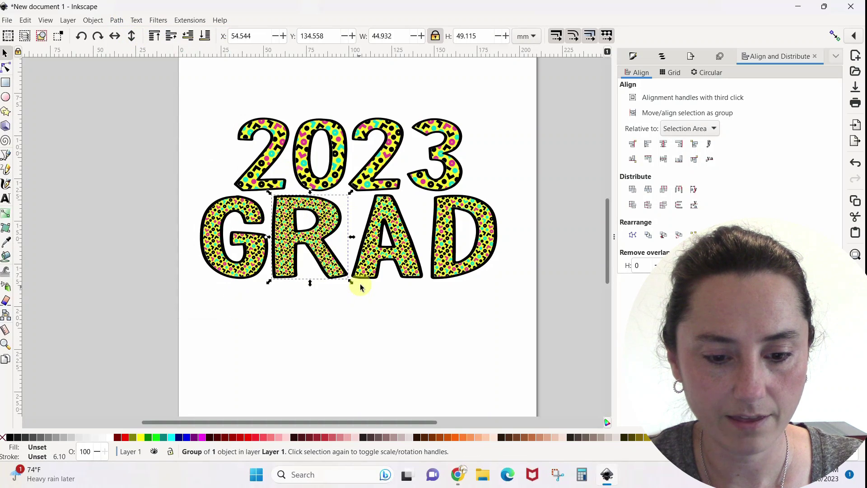
click(364, 284)
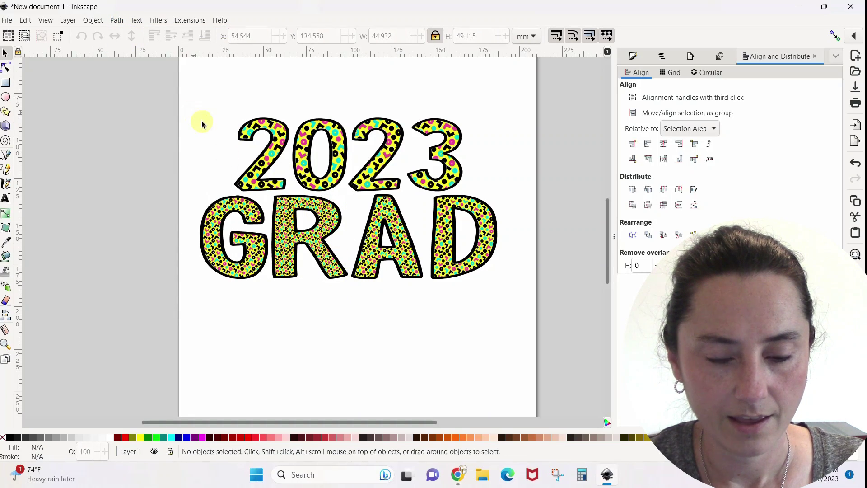
Convert the outline texts of the letters A and D to paths, one after the other, and deselect.
click(423, 279)
click(118, 21)
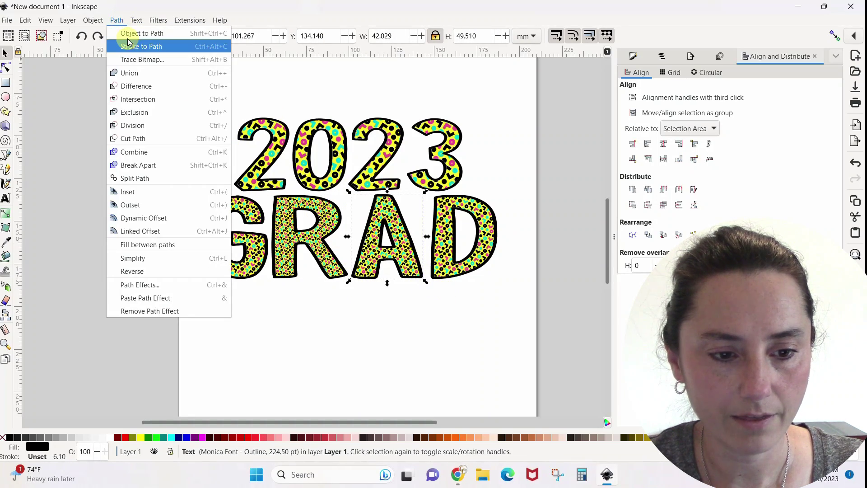
click(133, 35)
click(491, 261)
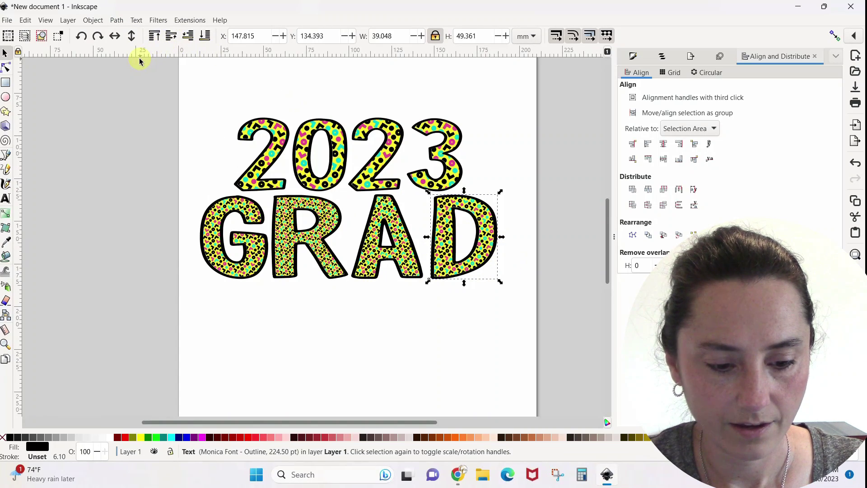
click(116, 20)
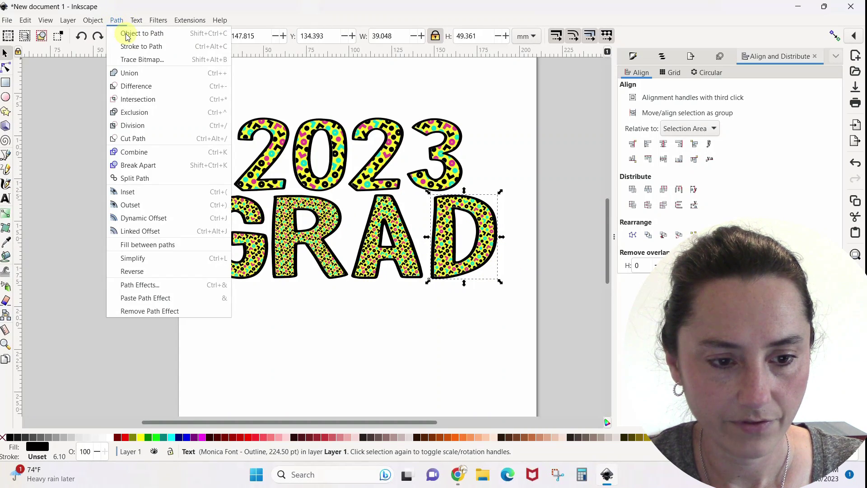
click(126, 34)
click(282, 340)
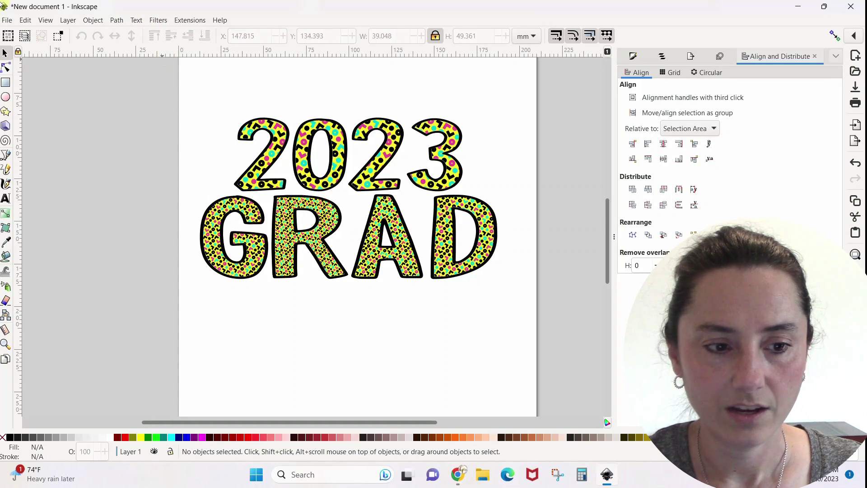
Export the page in Portable Document Format as grad3.pdf, accepting PDF 1.5 with embedded fonts and the document's page size.
click(8, 20)
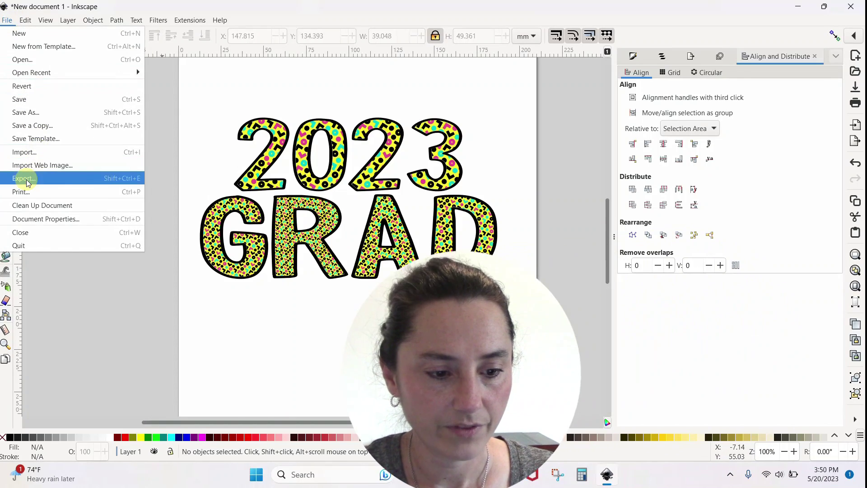
click(26, 180)
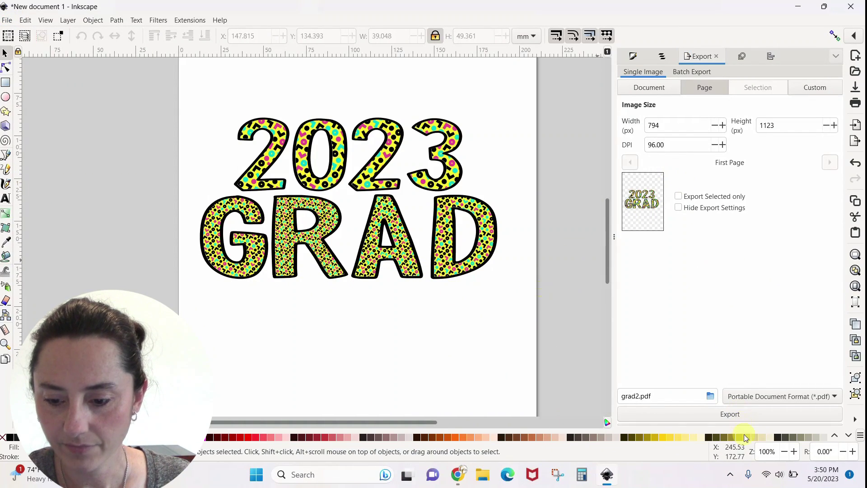
click(836, 396)
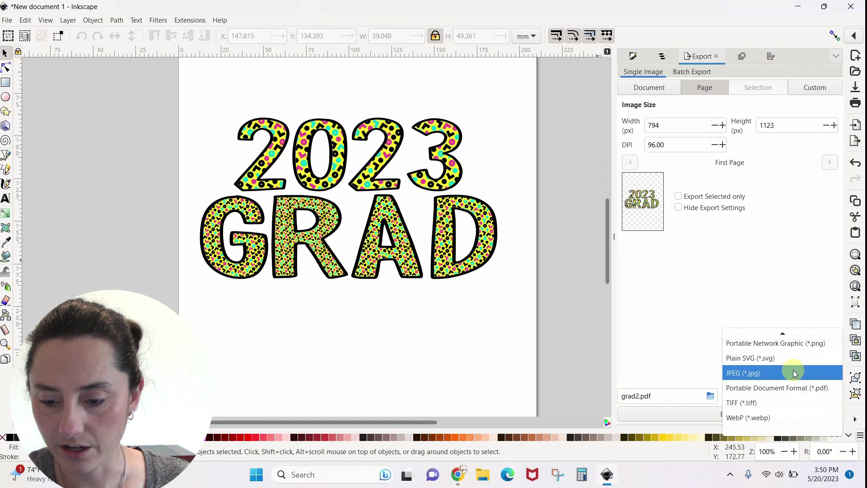
scroll(783, 365, up, 1)
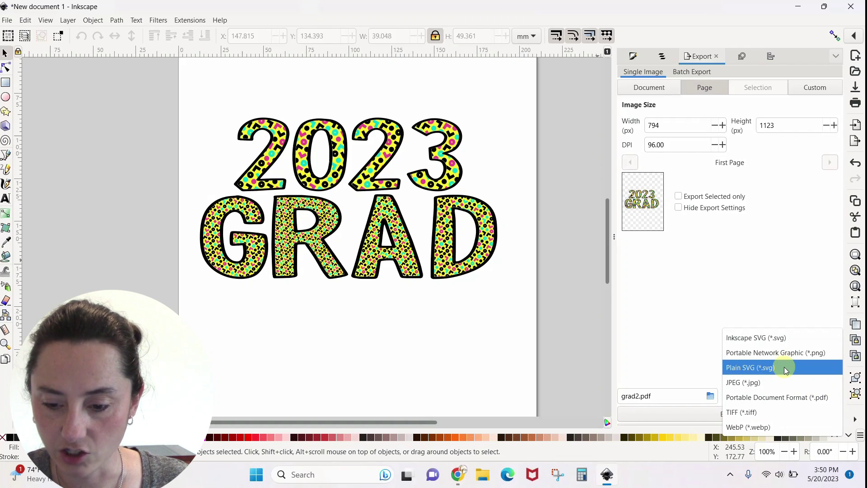
click(787, 403)
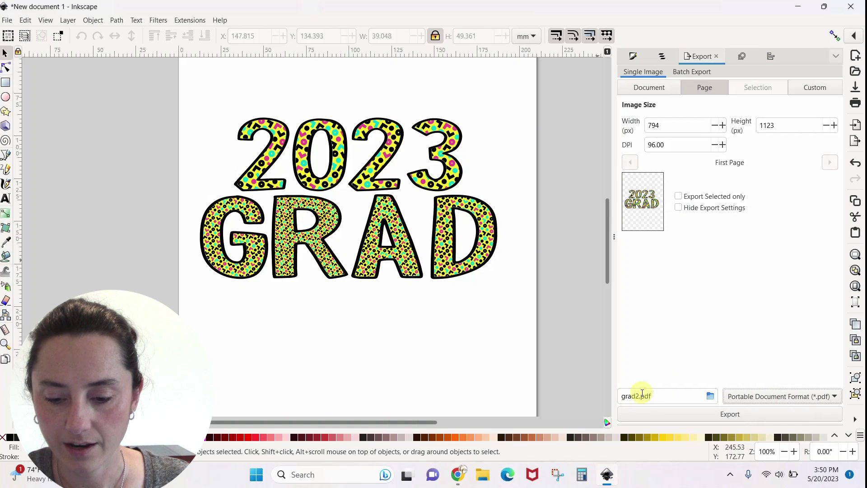
drag(660, 396, 607, 399)
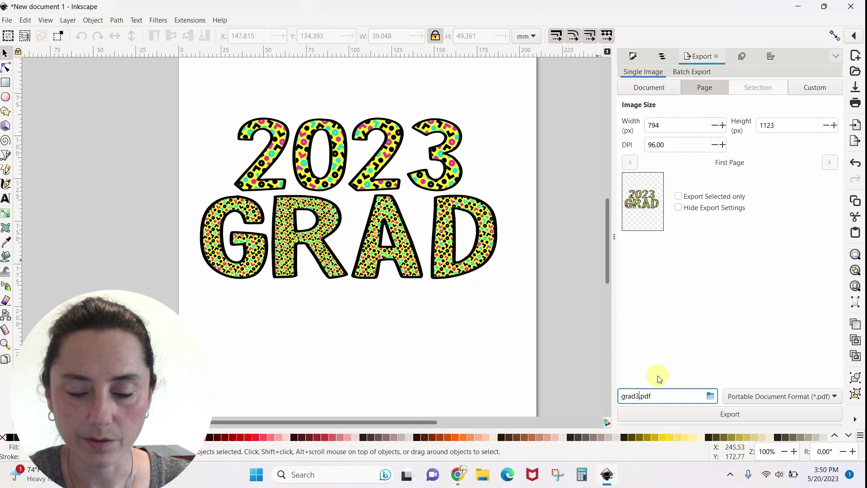
click(731, 413)
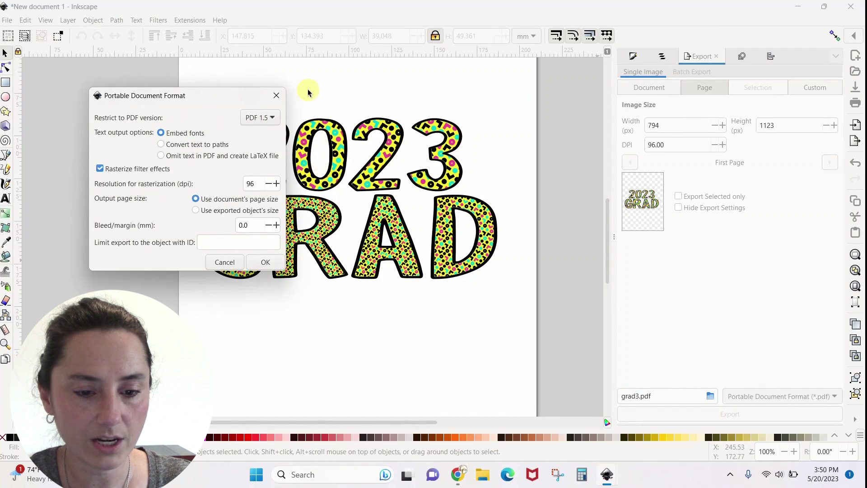
click(266, 263)
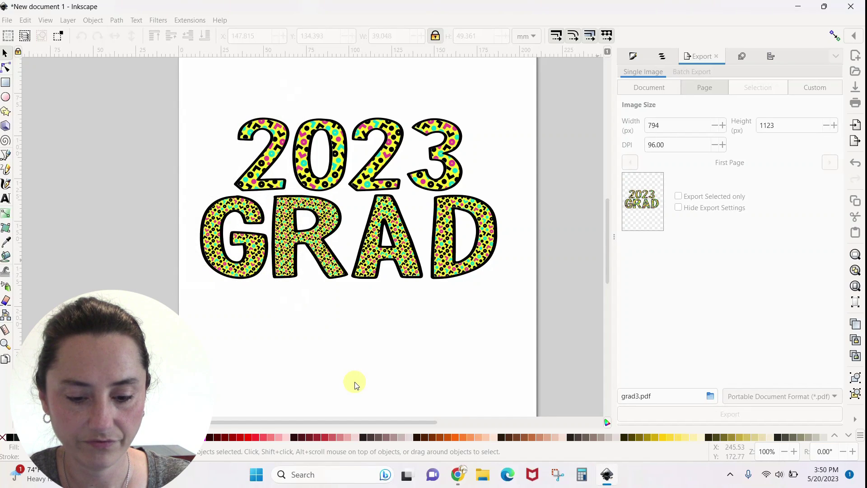
Switch to Canva in Chrome, close the old untitled design and create a new A4 Document.
click(458, 478)
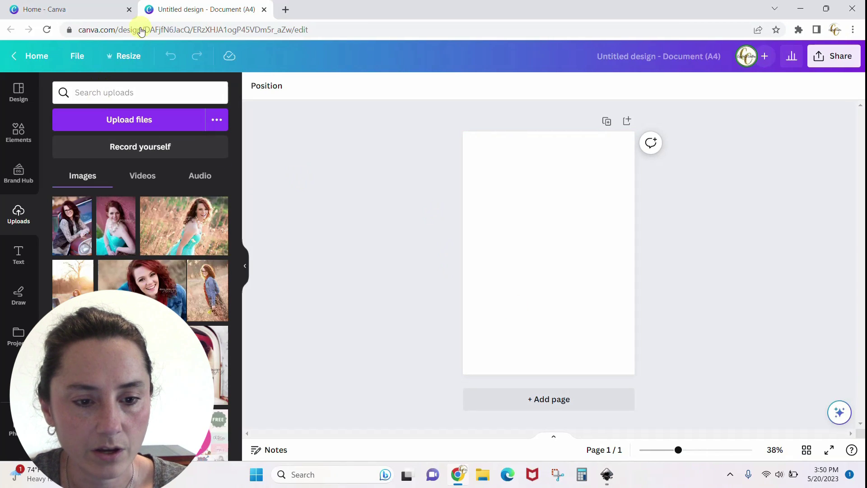
click(263, 9)
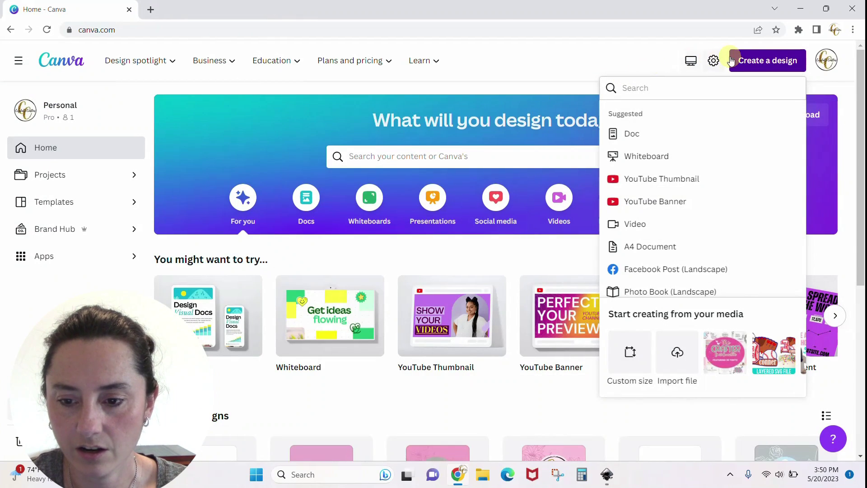
click(752, 60)
click(753, 59)
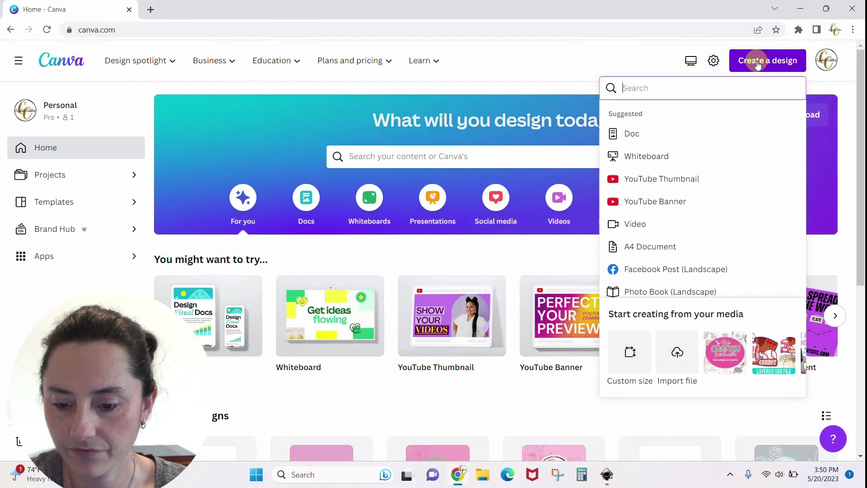
click(641, 252)
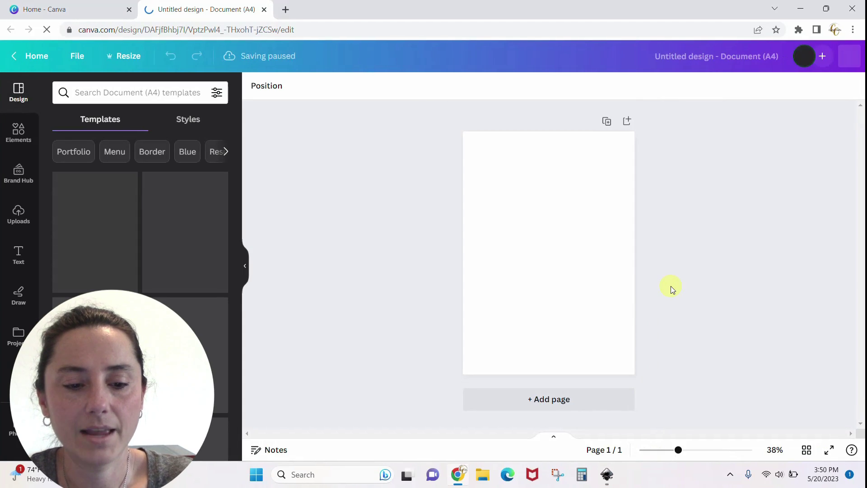
Switch back to Inkscape to check on the grad3.pdf export.
click(607, 474)
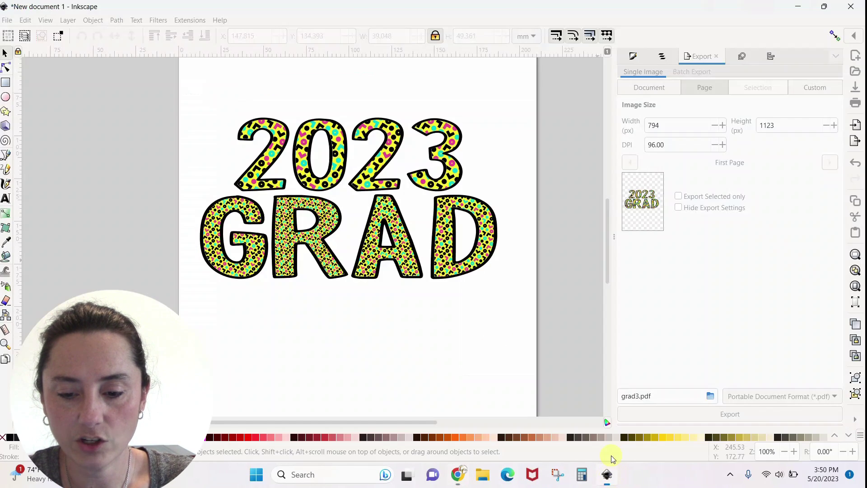
Switch to Canva and upload the GRAD3 PDF file from the Desktop folder.
click(457, 474)
click(19, 214)
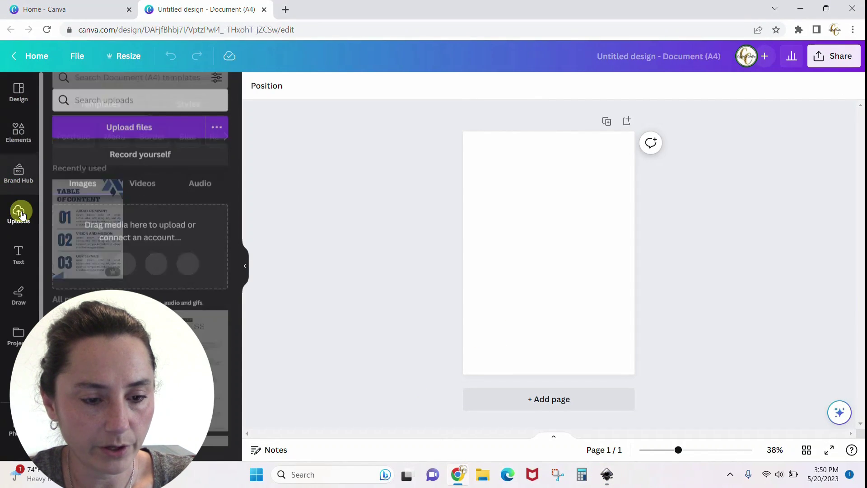
click(120, 126)
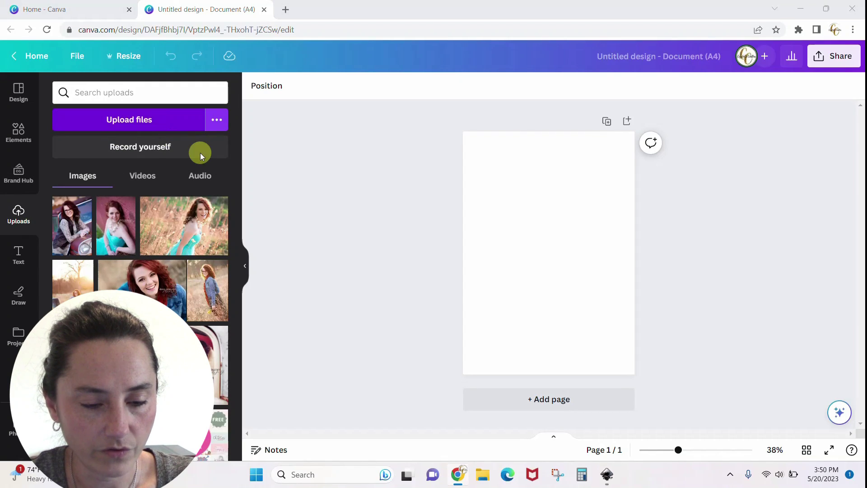
drag(417, 88, 422, 163)
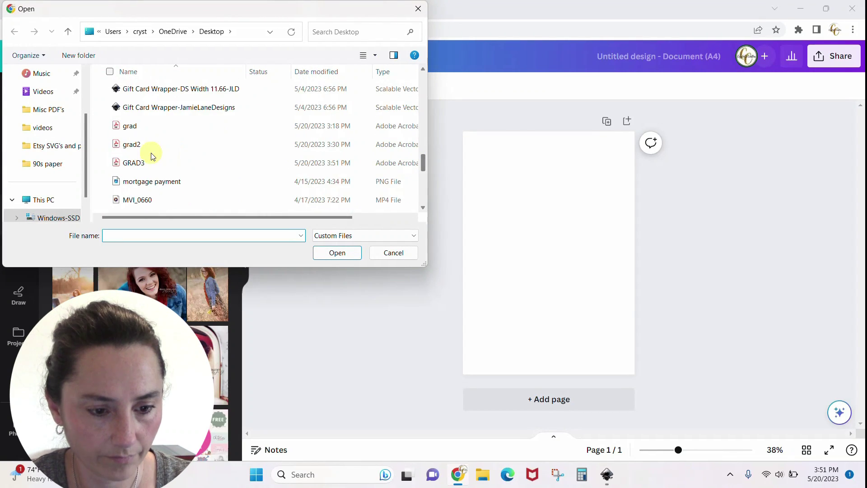
click(138, 165)
click(334, 252)
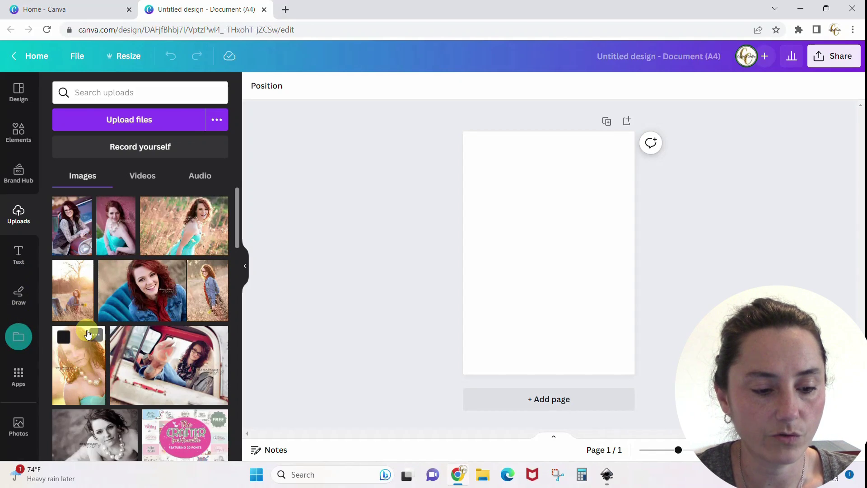
Apply the imported GRAD3.pdf design from the projects to the blank A4 page.
click(15, 344)
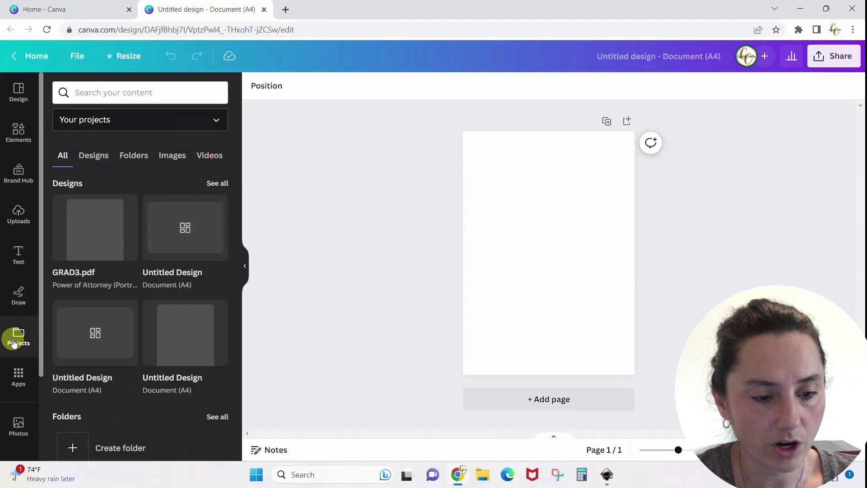
click(77, 271)
click(555, 330)
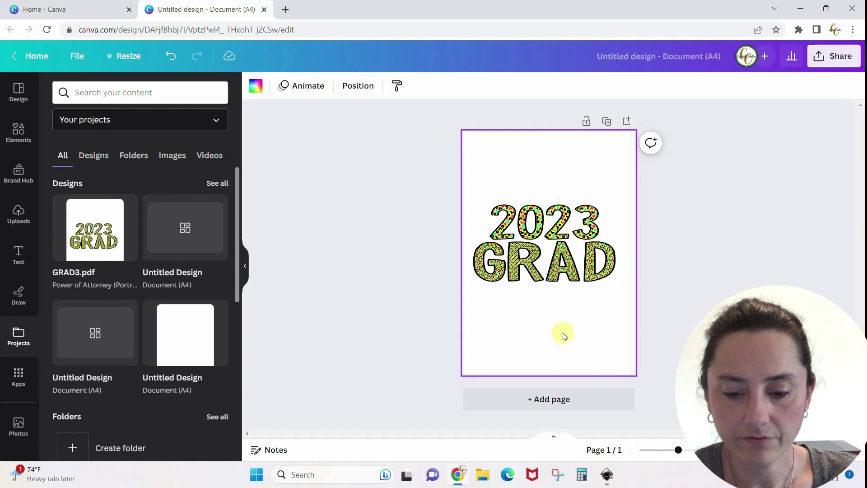
Move the black 2023 GRAD outline off the patterned lettering to the empty area below it.
drag(679, 450, 692, 450)
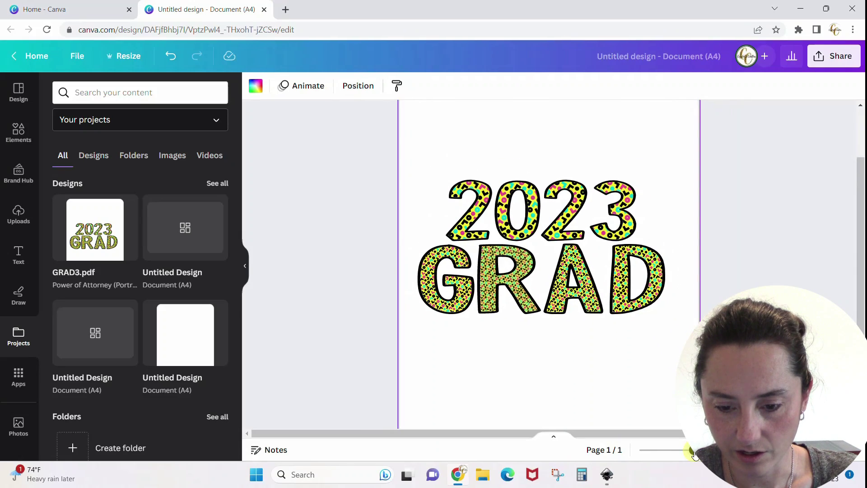
drag(637, 316, 627, 438)
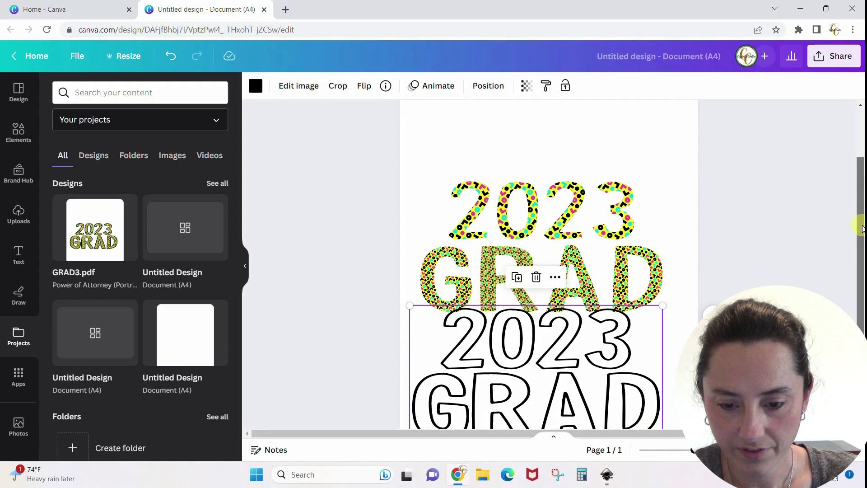
drag(861, 225, 846, 252)
drag(621, 281, 625, 355)
drag(861, 279, 861, 236)
Delete the pattern fill from the 2023 frame and from each of the letters G, R, A and D, leaving empty frames.
click(576, 220)
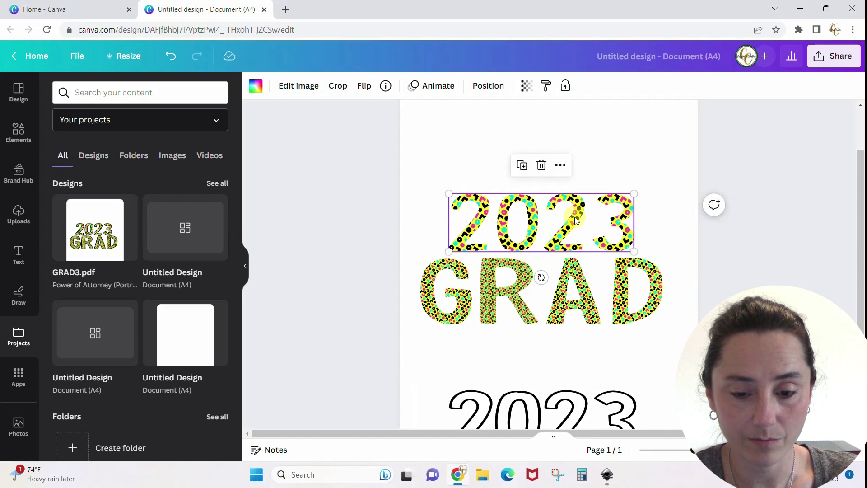
key(Delete)
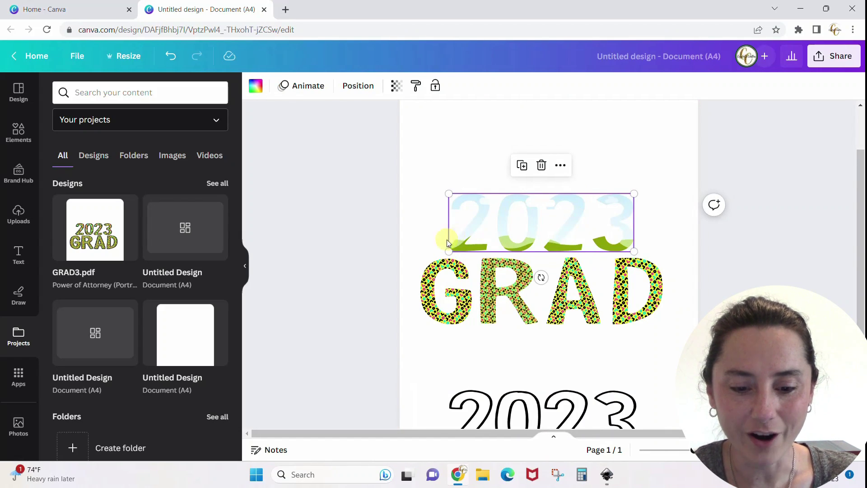
click(432, 286)
key(Delete)
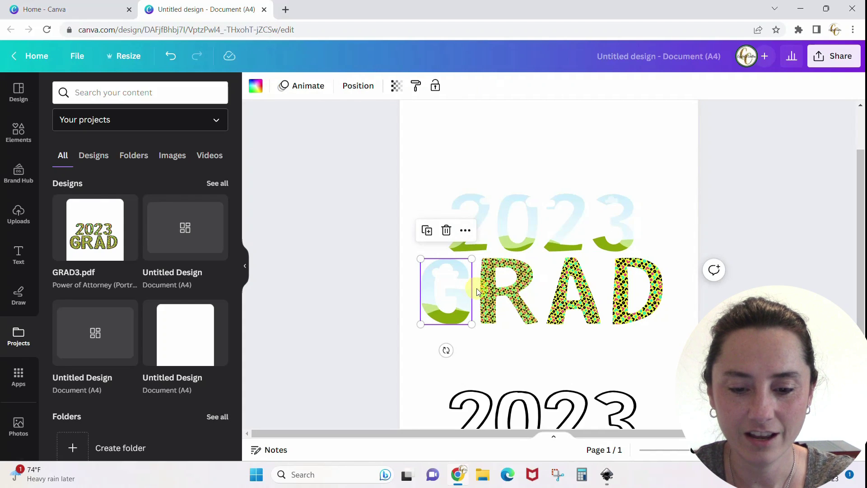
click(505, 289)
key(Delete)
click(565, 299)
key(Delete)
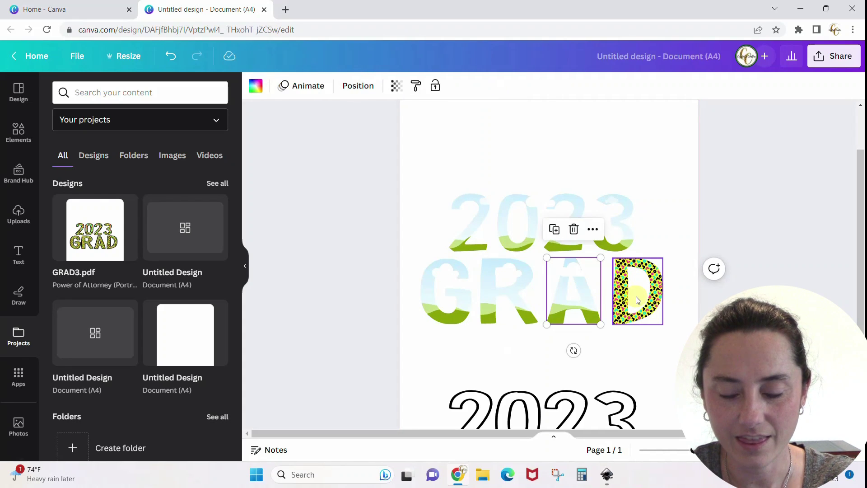
click(626, 300)
key(Delete)
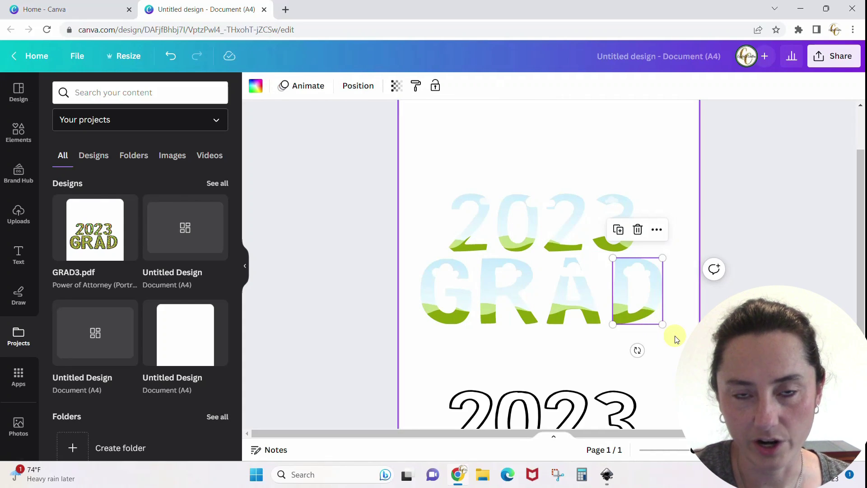
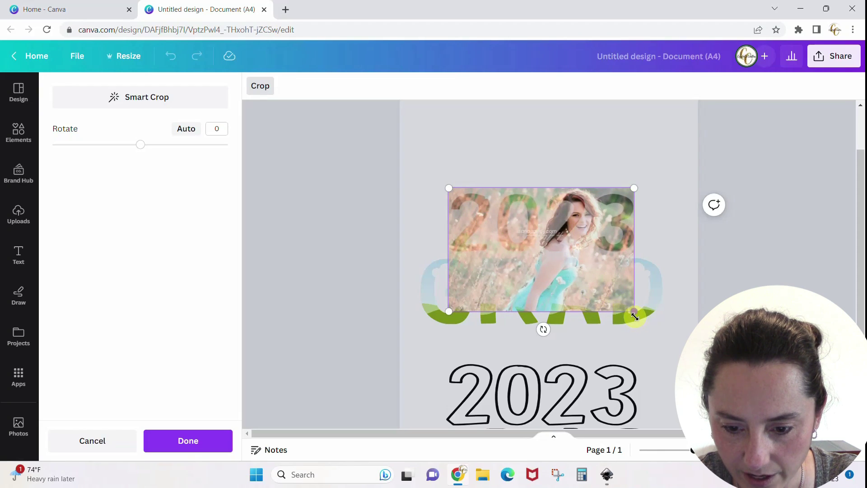
Enlarge the turquoise-dress field photo inside the 2023 frame and shift it slightly up and left.
drag(637, 316, 678, 343)
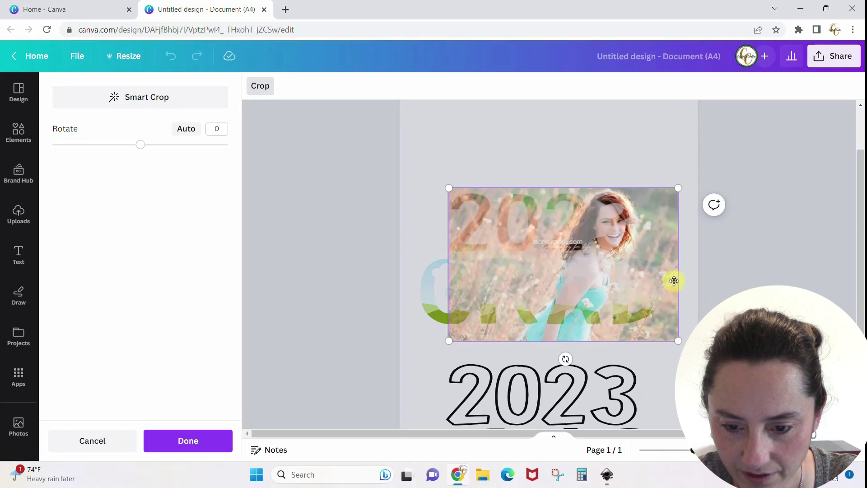
drag(668, 276, 663, 267)
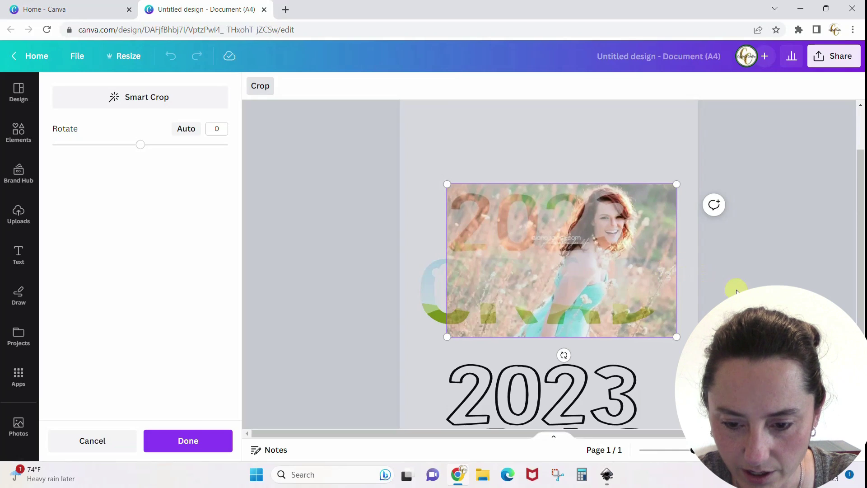
click(763, 284)
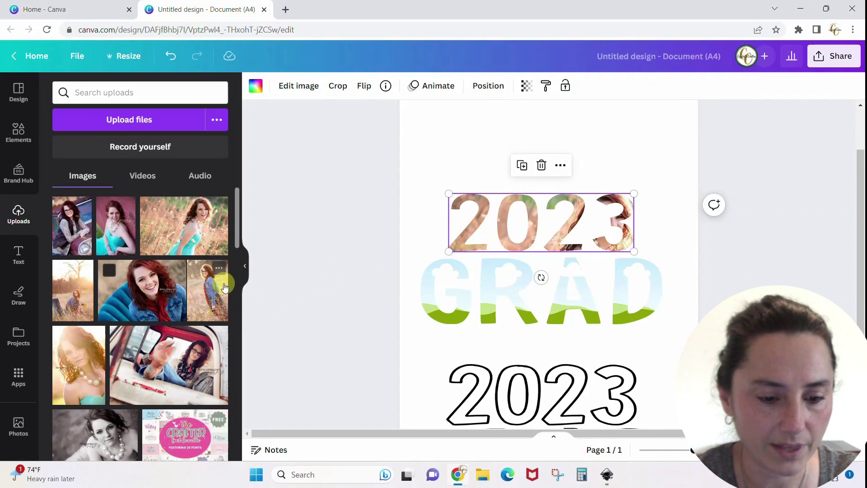
Fill the letter G frame with the sunlit close-up portrait and adjust the photo's crop inside the letter.
drag(86, 381, 431, 290)
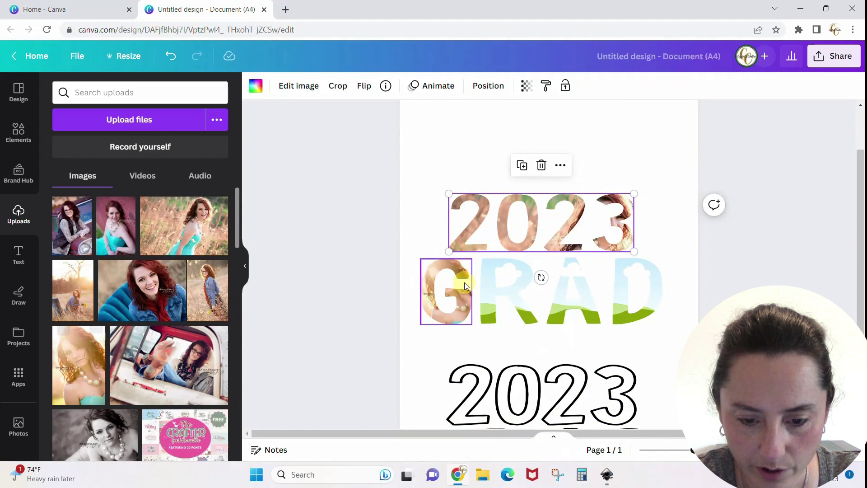
double_click(468, 297)
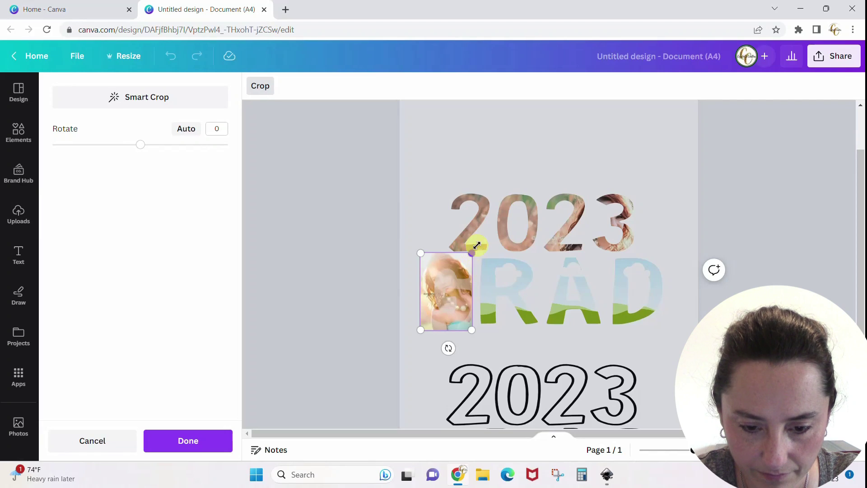
drag(477, 246, 466, 260)
click(548, 169)
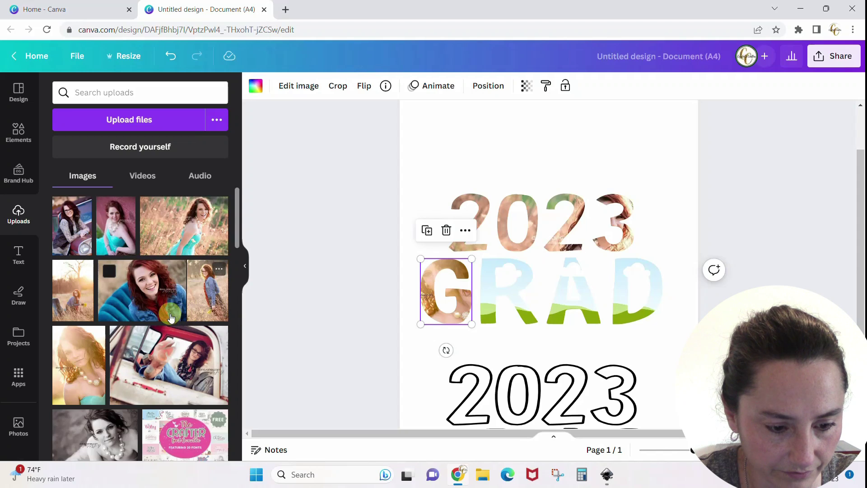
Remove the field photo from the 2023 frame.
click(519, 217)
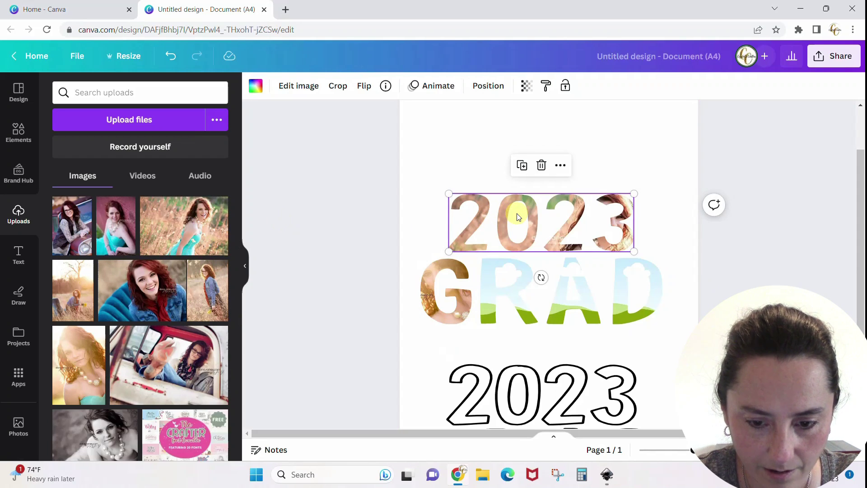
double_click(533, 218)
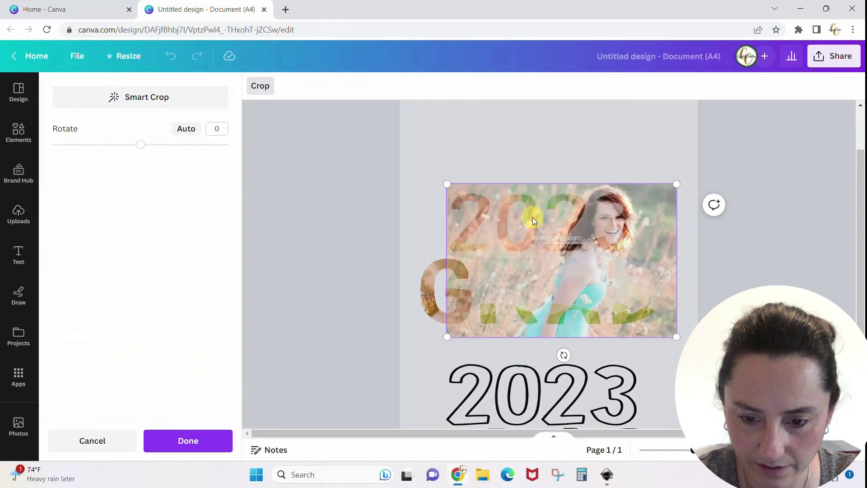
key(Delete)
Fill the letter R frame with the turquoise-dress field photo and shift it left within the letter.
drag(184, 226, 495, 296)
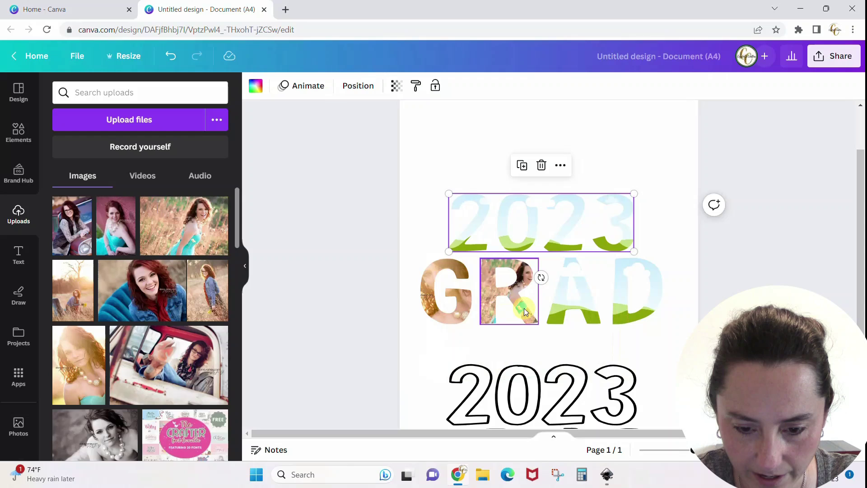
double_click(524, 280)
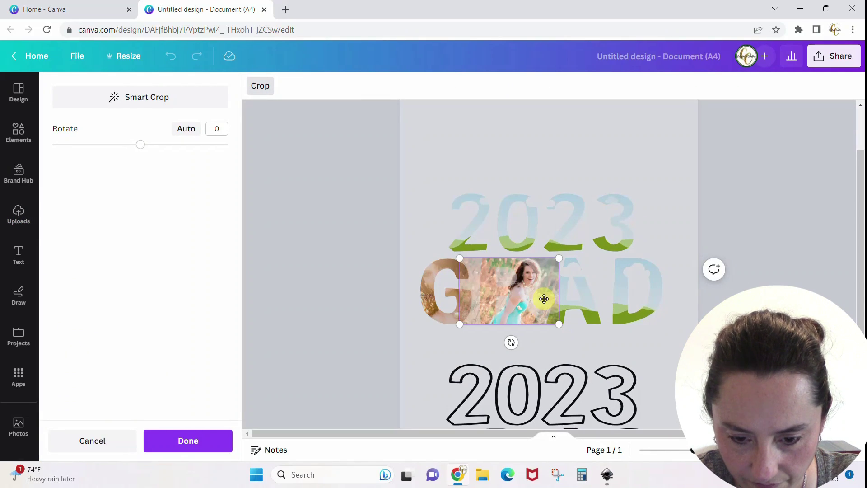
drag(544, 299, 528, 298)
click(664, 352)
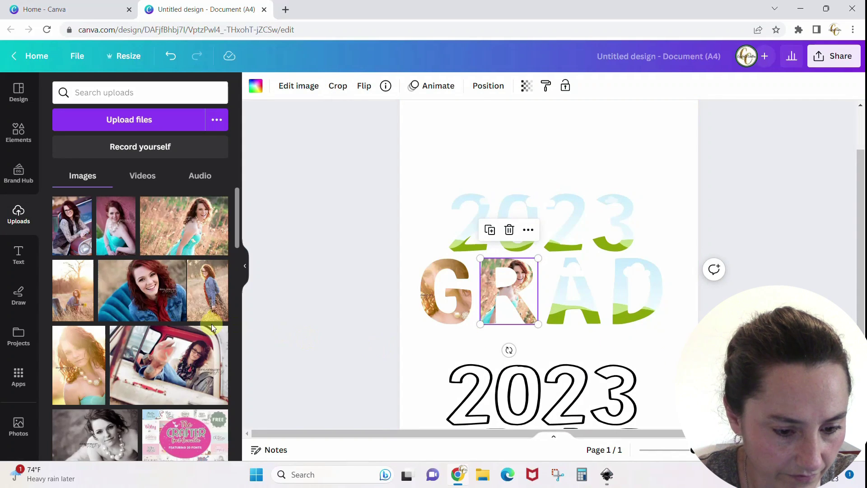
Add the photo of the woman in the truck window and drop it into the 2023 frame.
click(192, 370)
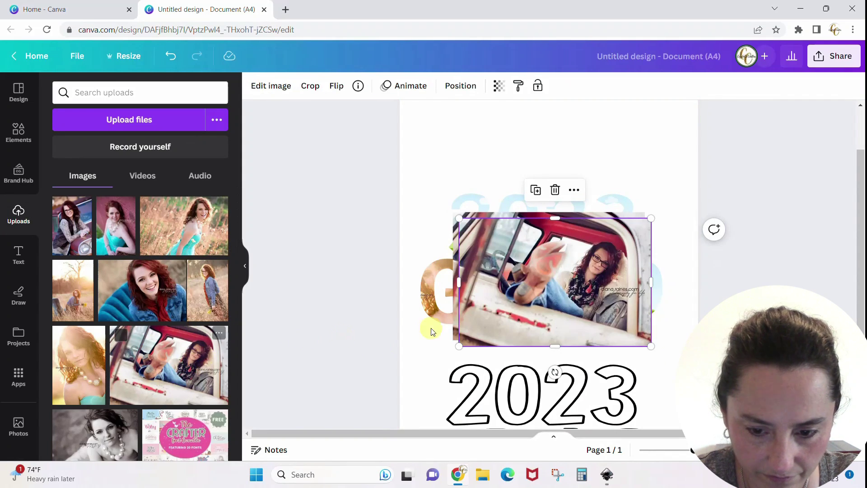
drag(614, 335, 605, 237)
click(688, 271)
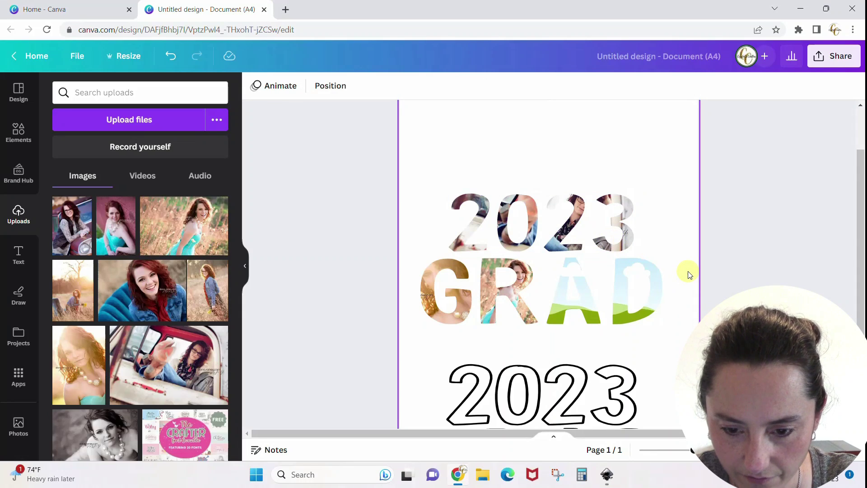
Enlarge the truck photo inside the 2023 frame and shift it so the woman's face falls within the second 2.
click(623, 244)
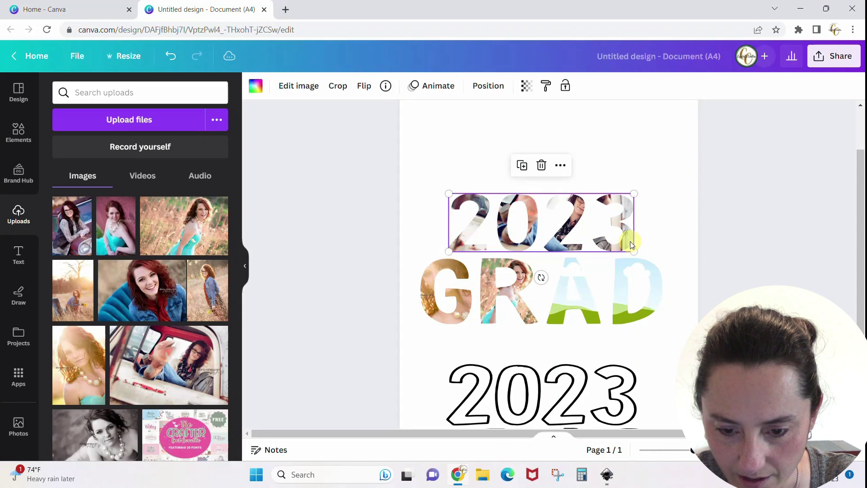
double_click(630, 241)
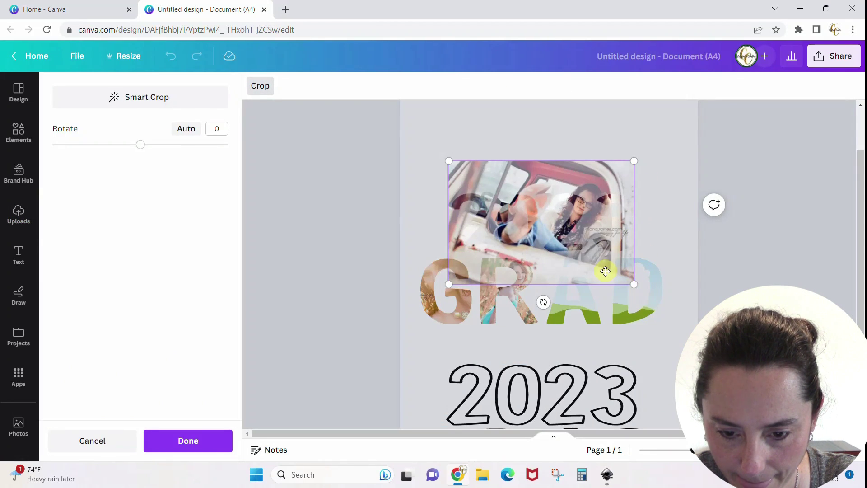
drag(607, 271, 594, 288)
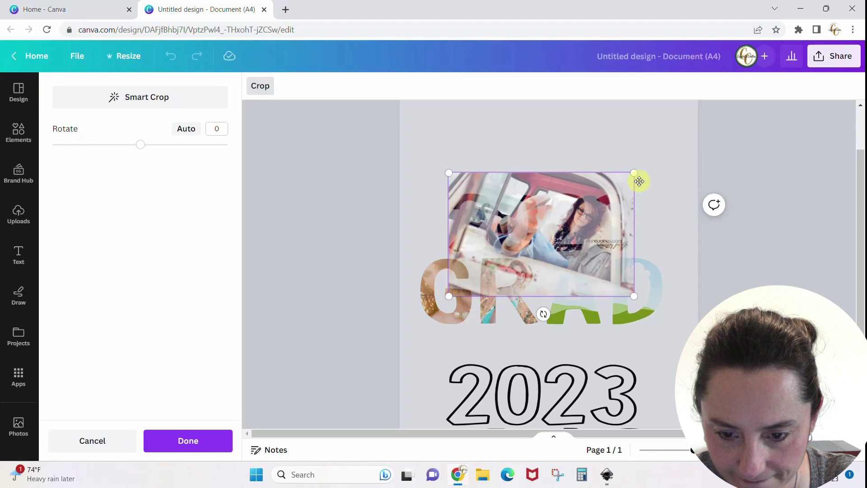
drag(636, 172, 660, 155)
drag(640, 273, 601, 290)
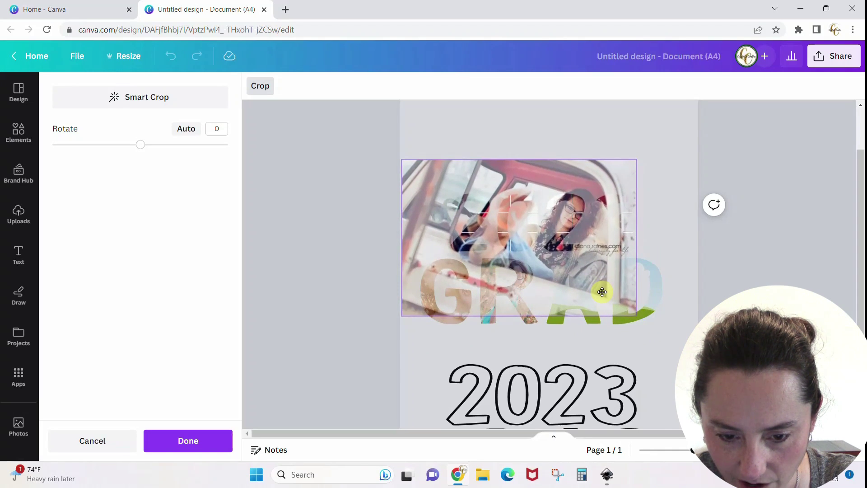
click(677, 305)
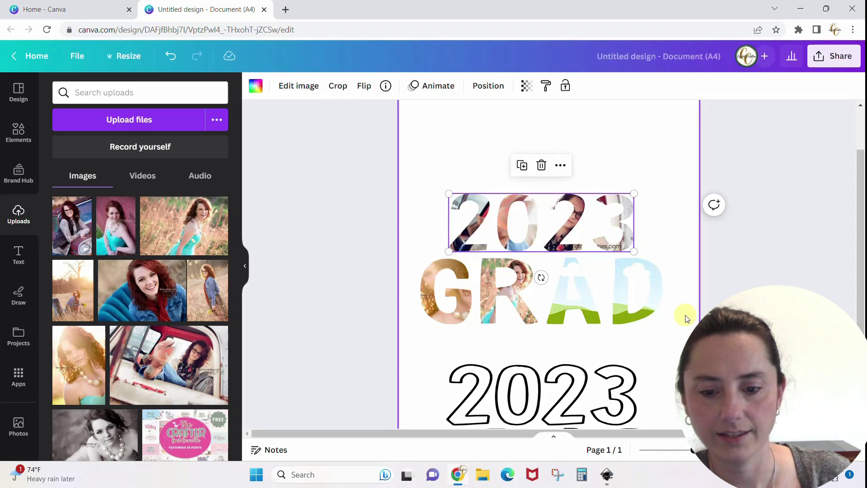
double_click(455, 298)
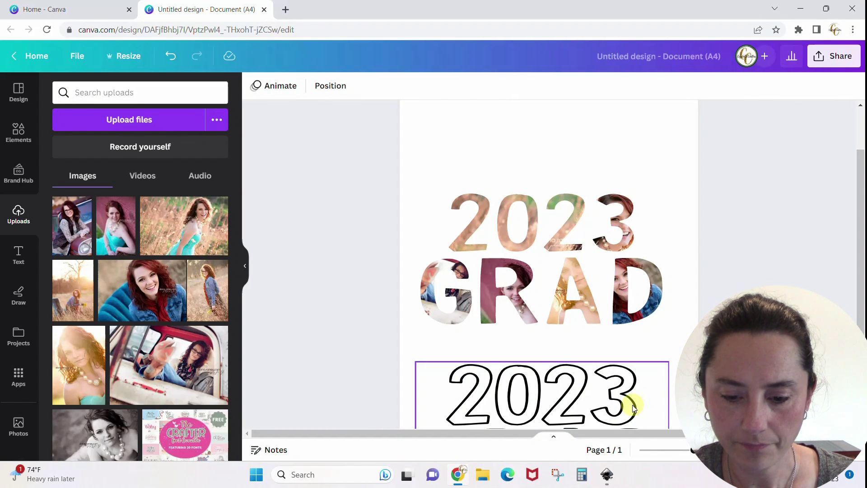
Move the black 2023 GRAD outline back over the photo-filled lettering so it borders every character, and deselect it.
drag(633, 408, 631, 234)
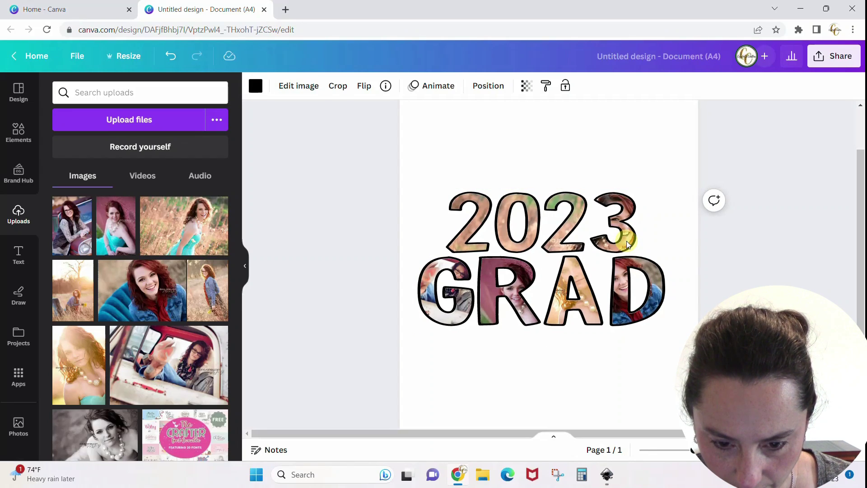
click(627, 240)
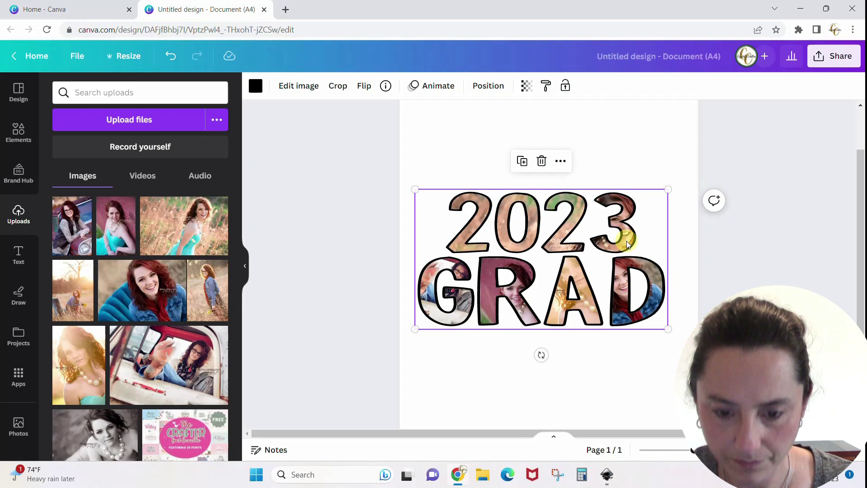
click(420, 149)
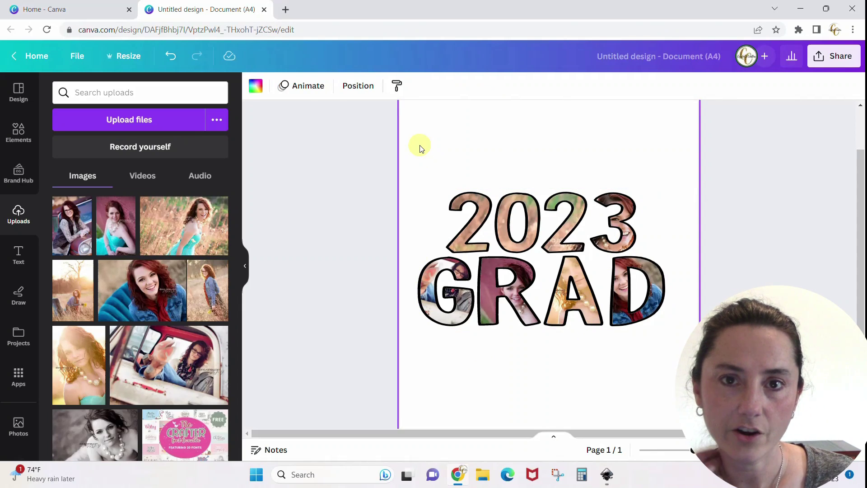